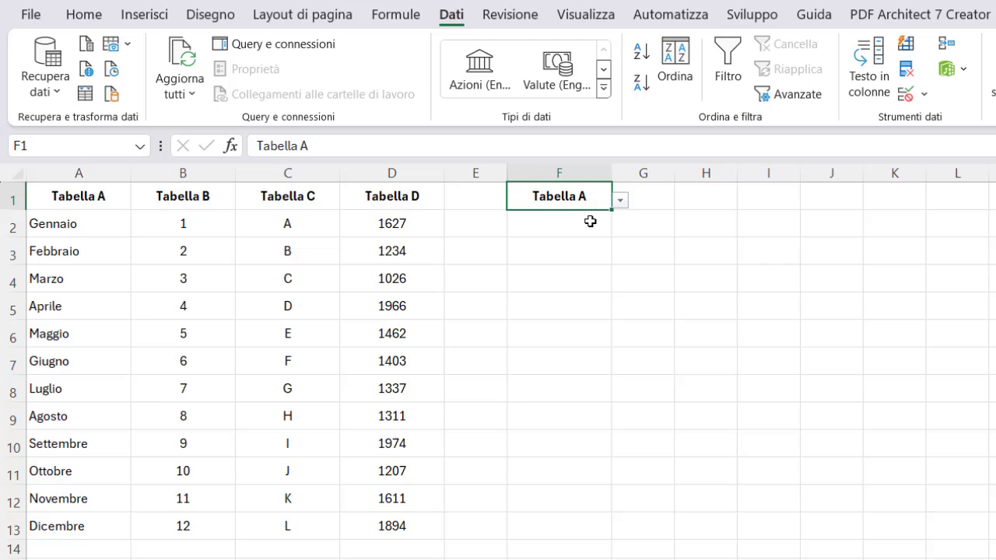
- Choose Tabella_C and after that Tabella_B from the drop-down list in cell F1 to switch the column displayed below it
{"action": "left_click_drag", "start_coordinate": [589, 221], "coordinate": [549, 525]}
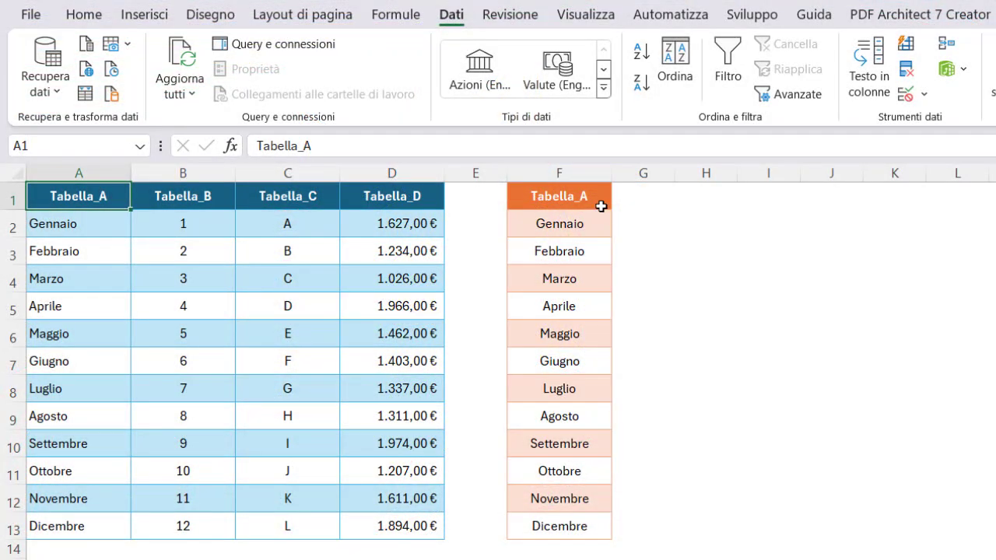
{"action": "left_click", "coordinate": [601, 204]}
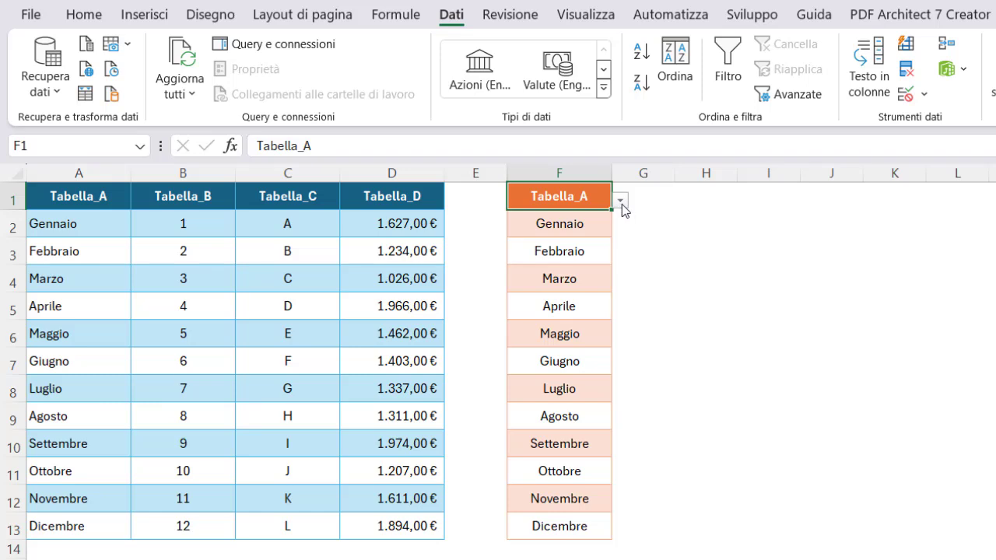
{"action": "left_click", "coordinate": [620, 201]}
{"action": "left_click", "coordinate": [557, 253]}
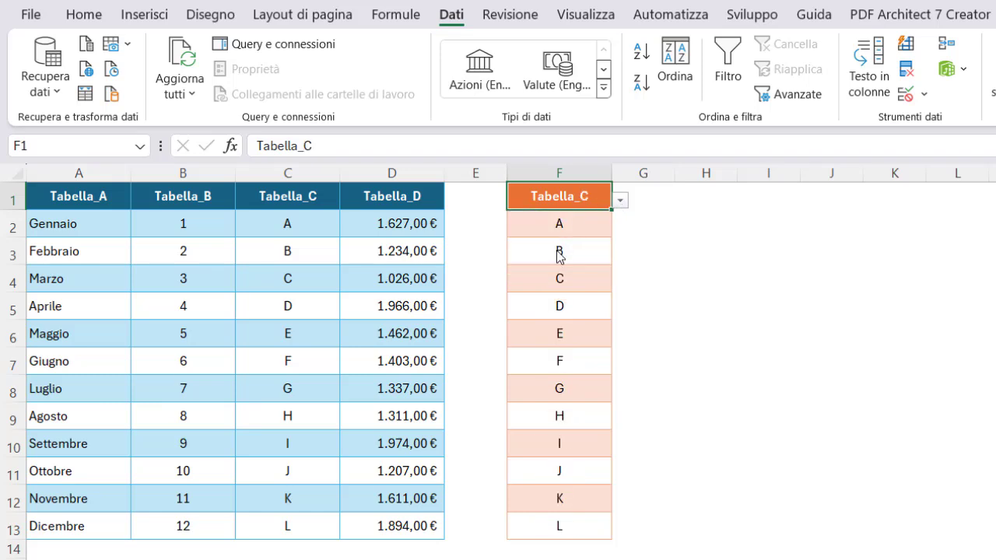
{"action": "left_click", "coordinate": [620, 200]}
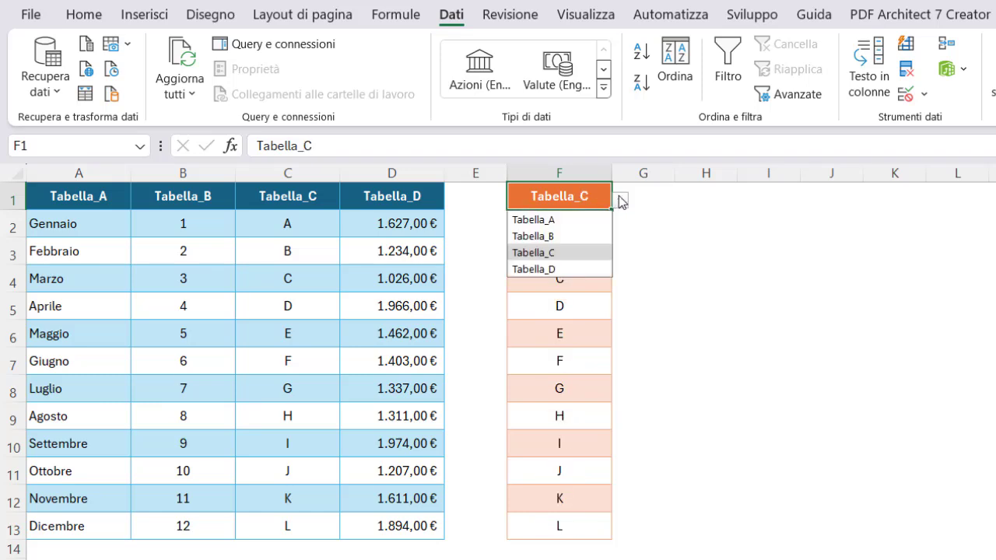
{"action": "left_click", "coordinate": [574, 234]}
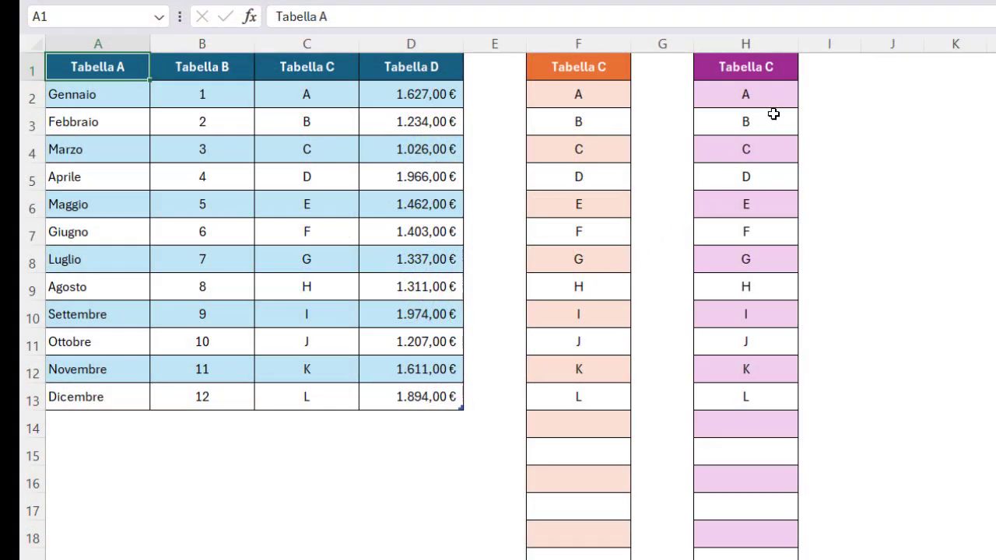
- Choose Tabella A from the drop-down list in the purple header cell H1
{"action": "left_click", "coordinate": [789, 65]}
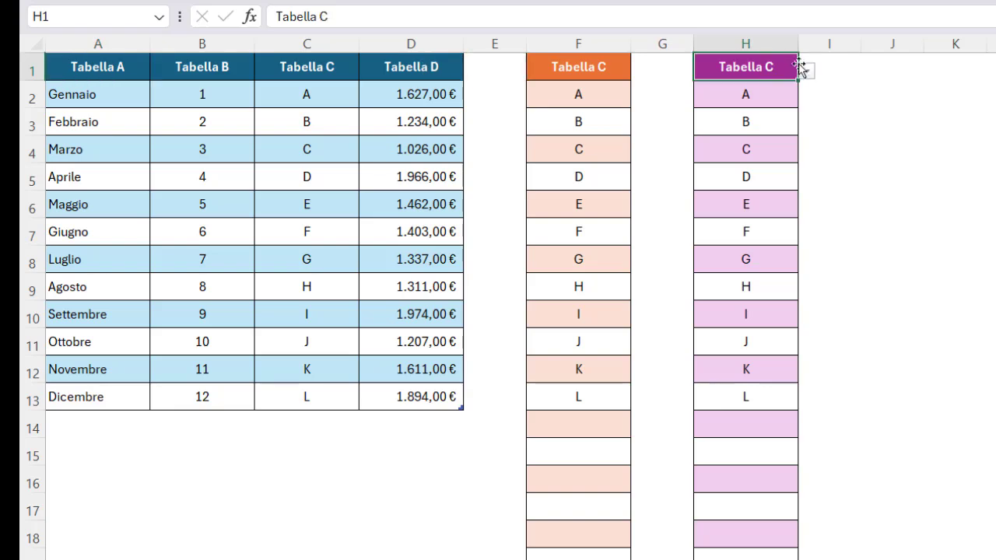
{"action": "left_click", "coordinate": [807, 71]}
{"action": "left_click", "coordinate": [757, 90]}
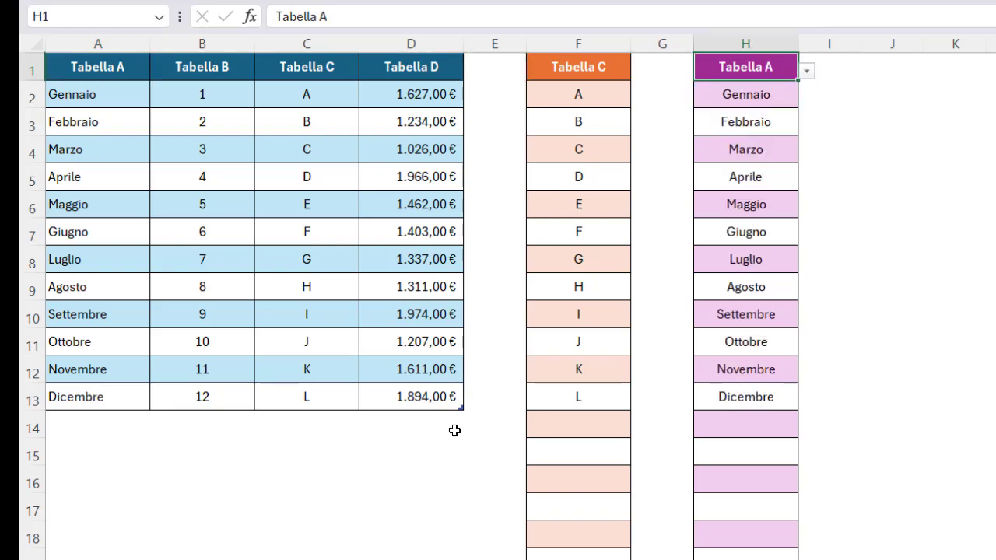
- Shrink the blue source table so it ends at row 8, and extend it again down to row 15
{"action": "left_click_drag", "start_coordinate": [461, 408], "coordinate": [467, 275]}
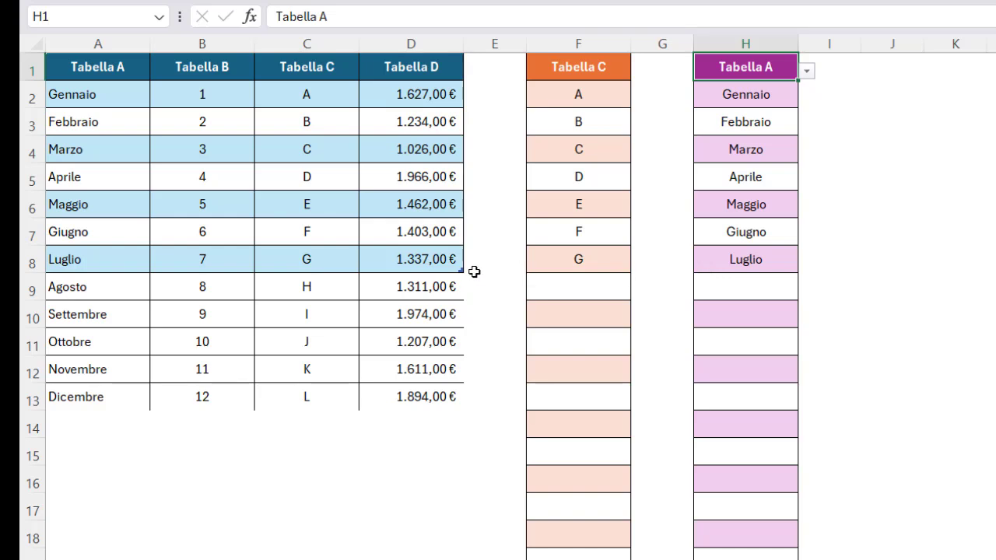
{"action": "left_click_drag", "start_coordinate": [460, 271], "coordinate": [460, 465]}
- Enter FFFFFF in cell A14 and GGGGG in cell A15 of the extended source table
{"action": "left_click", "coordinate": [109, 415]}
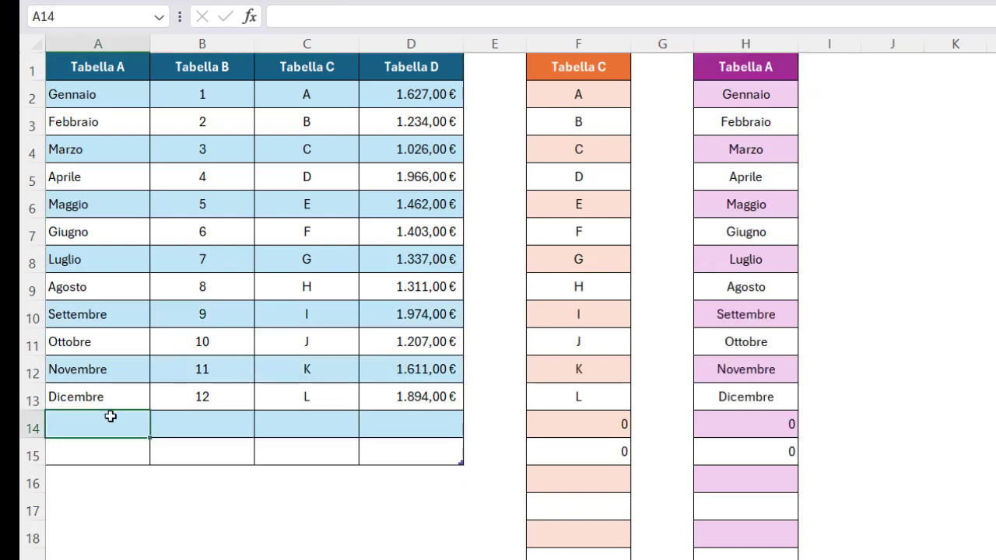
{"action": "type", "text": "FFFFFF"}
{"action": "left_click", "coordinate": [92, 452]}
{"action": "type", "text": "GGGGG"}
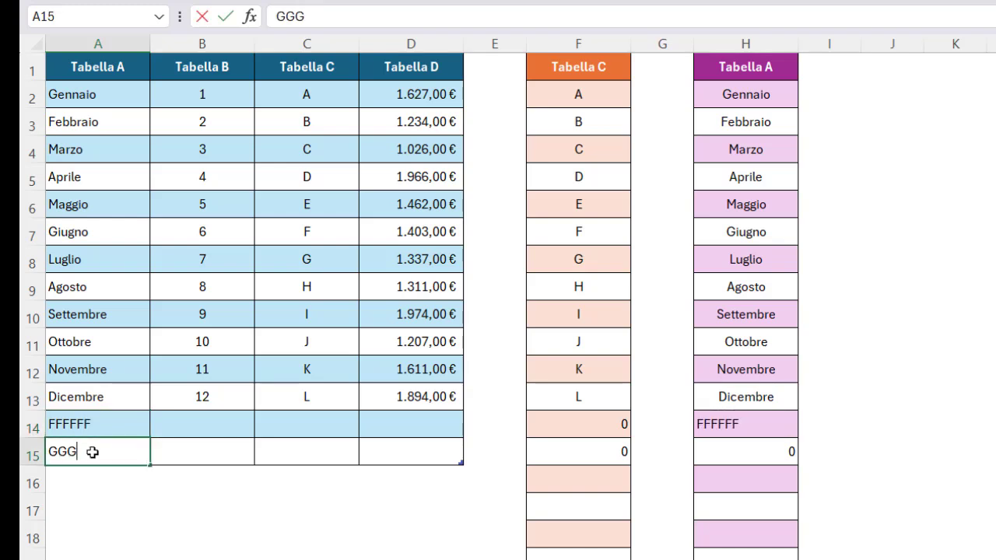
{"action": "left_click", "coordinate": [106, 421]}
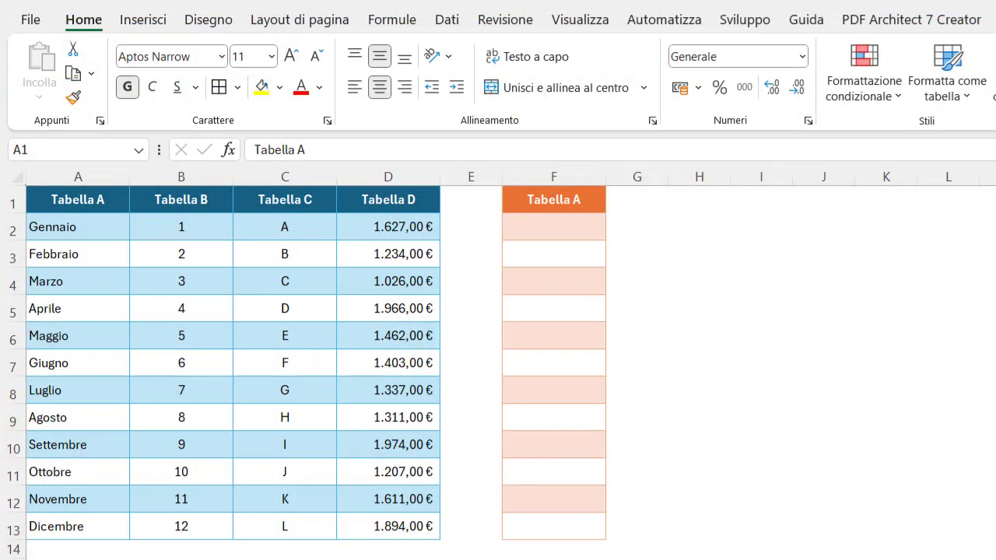
- Rename the header in cell A1 to Tabella_A, replacing the space with an underscore
{"action": "left_click", "coordinate": [110, 202]}
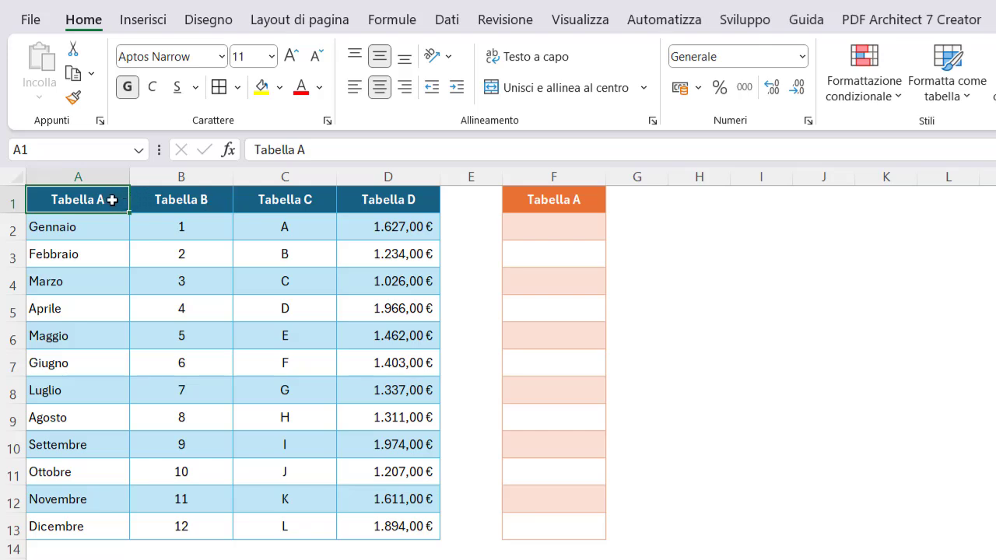
{"action": "left_click", "coordinate": [290, 150]}
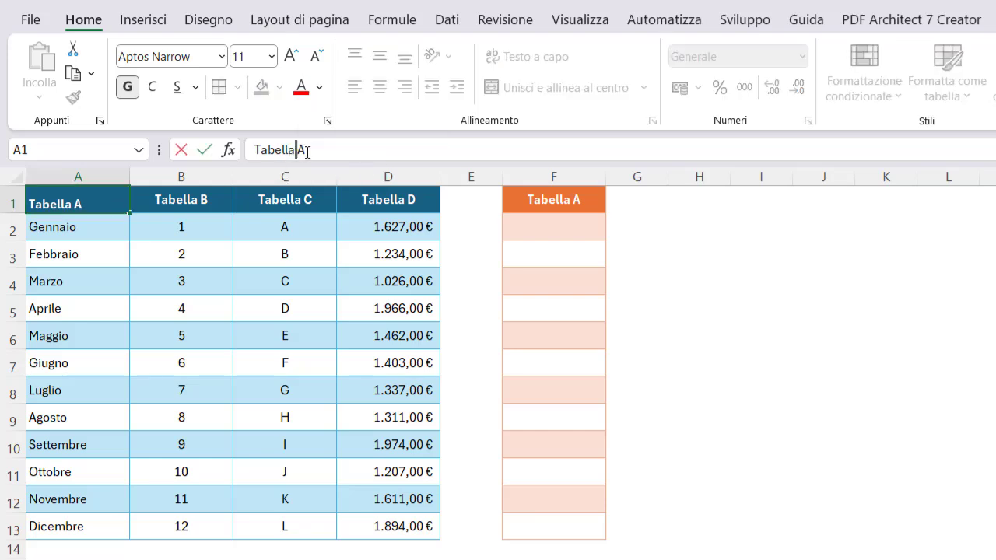
{"action": "key", "text": "BackSpace"}
{"action": "type", "text": "_"}
{"action": "left_click", "coordinate": [219, 201]}
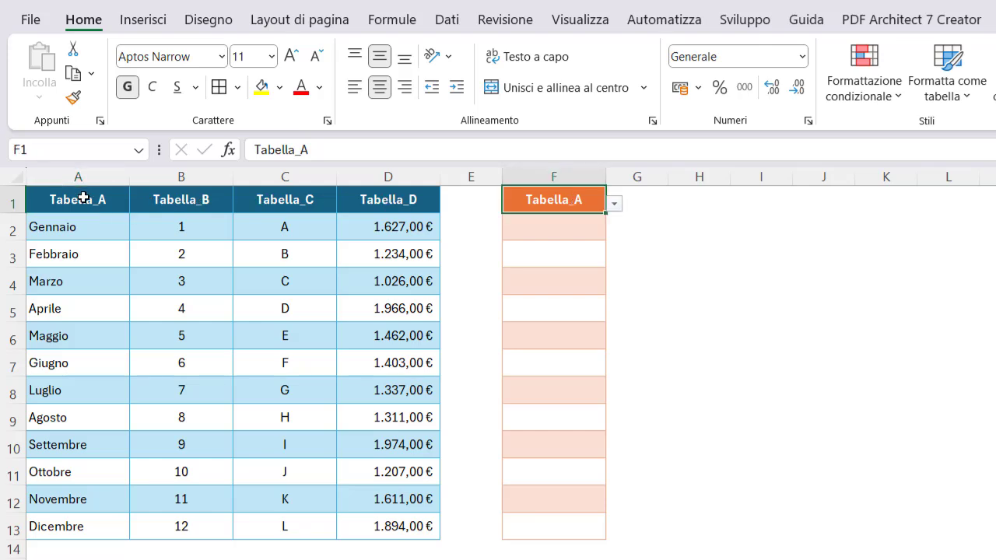
- Create named ranges from the selection A1:D13, using only the top row for the names and not the left column
{"action": "left_click_drag", "start_coordinate": [78, 199], "coordinate": [423, 524]}
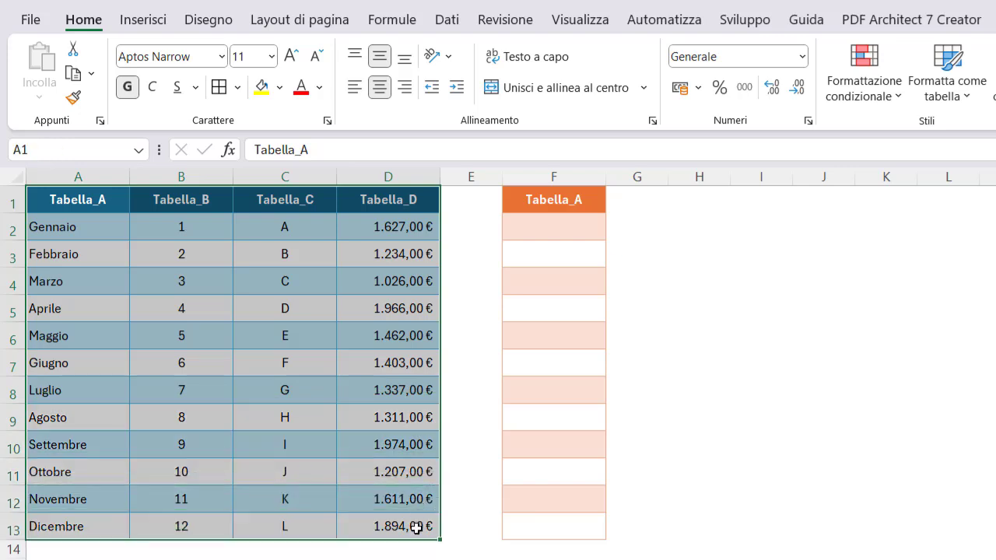
{"action": "left_click", "coordinate": [394, 22]}
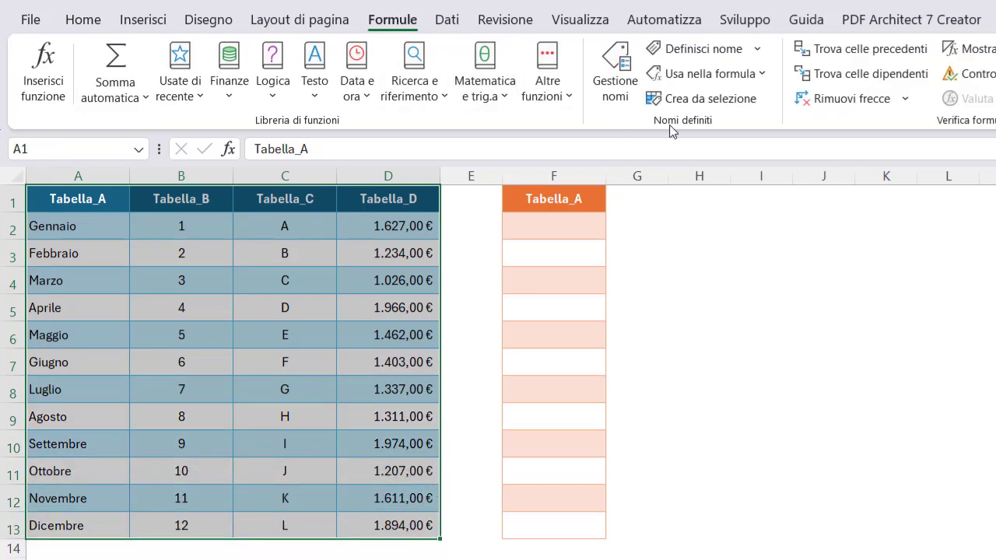
{"action": "left_click", "coordinate": [709, 101]}
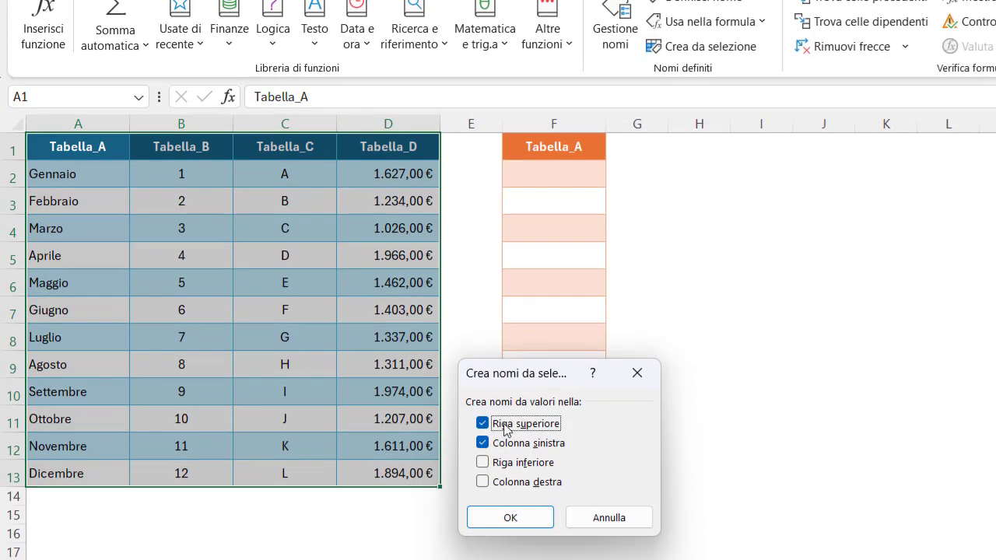
{"action": "left_click", "coordinate": [483, 442]}
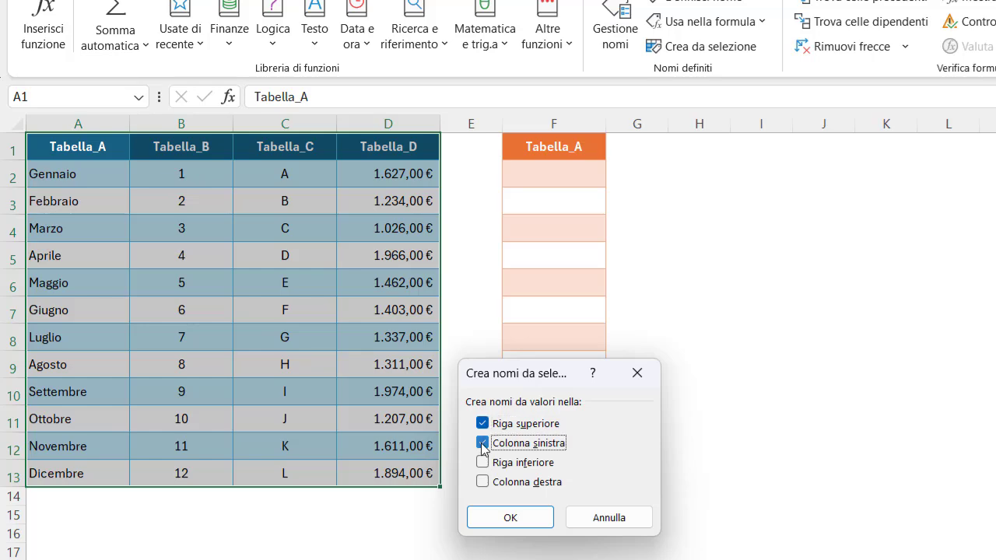
{"action": "left_click", "coordinate": [509, 518]}
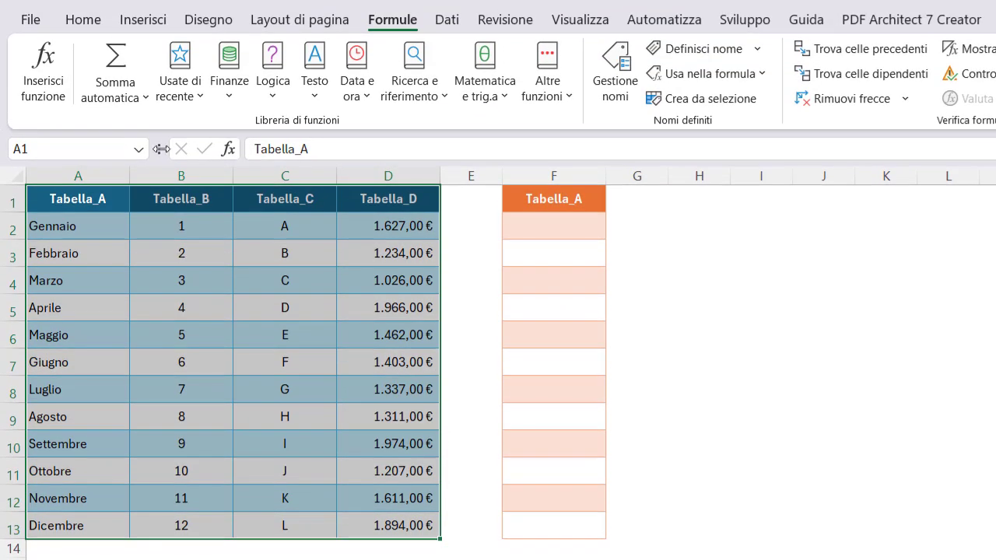
- Check which cells the named ranges Tabella_A, Tabella_B and Tabella_C cover by selecting each one
{"action": "left_click", "coordinate": [138, 148]}
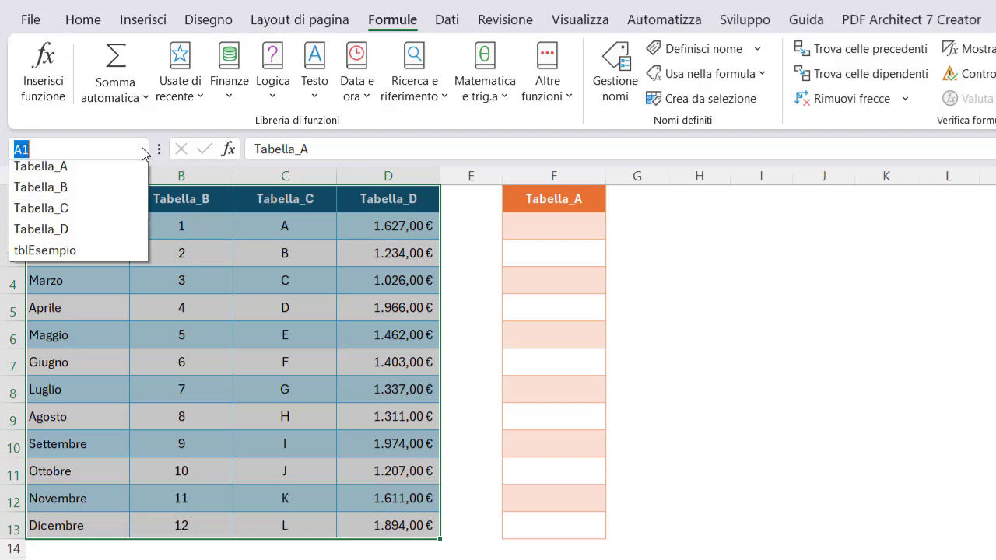
{"action": "left_click", "coordinate": [67, 172]}
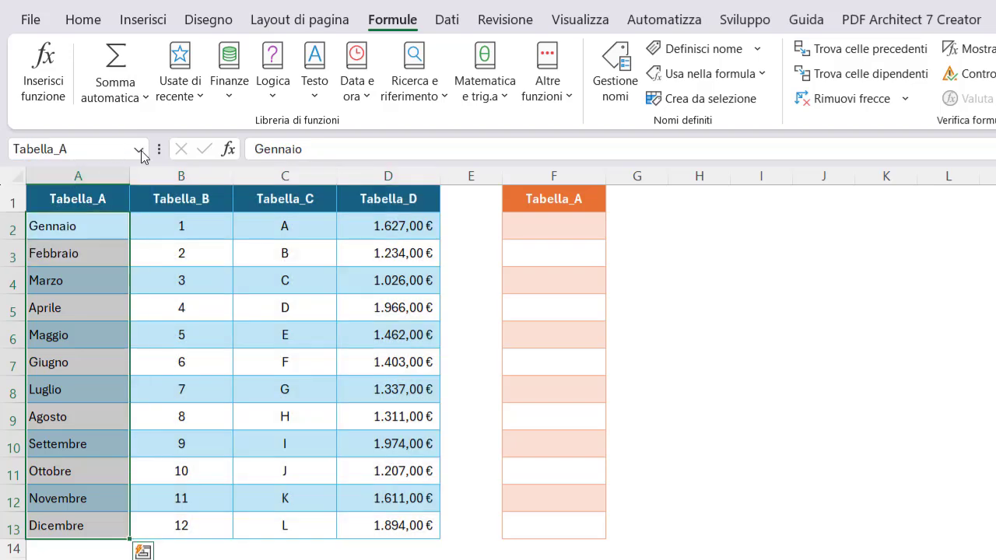
{"action": "left_click", "coordinate": [138, 149]}
{"action": "left_click", "coordinate": [88, 194]}
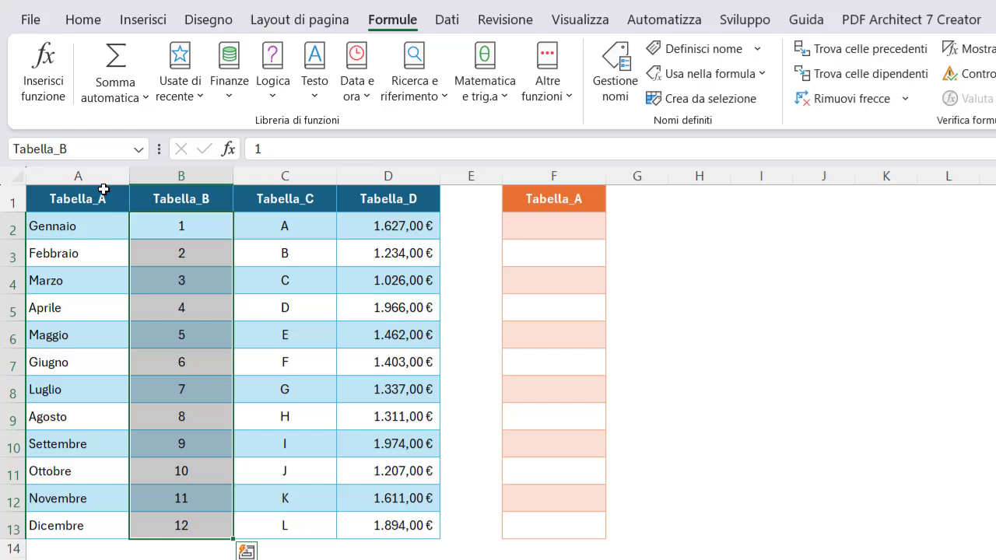
{"action": "left_click", "coordinate": [143, 156]}
{"action": "left_click", "coordinate": [80, 215]}
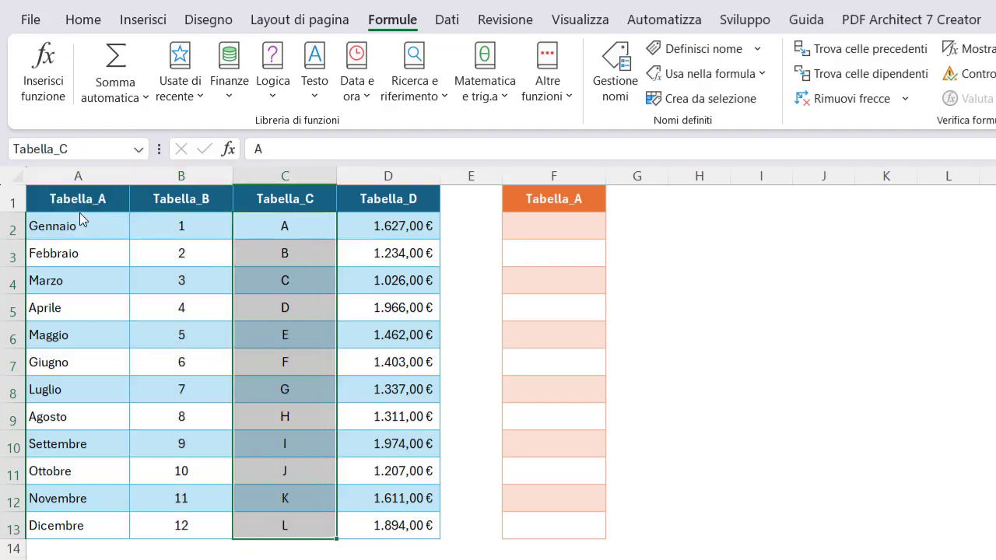
- Apply data validation of type Elenco to cell F1, with the table headers =$A$1:$D$1 as the source
{"action": "left_click", "coordinate": [532, 195]}
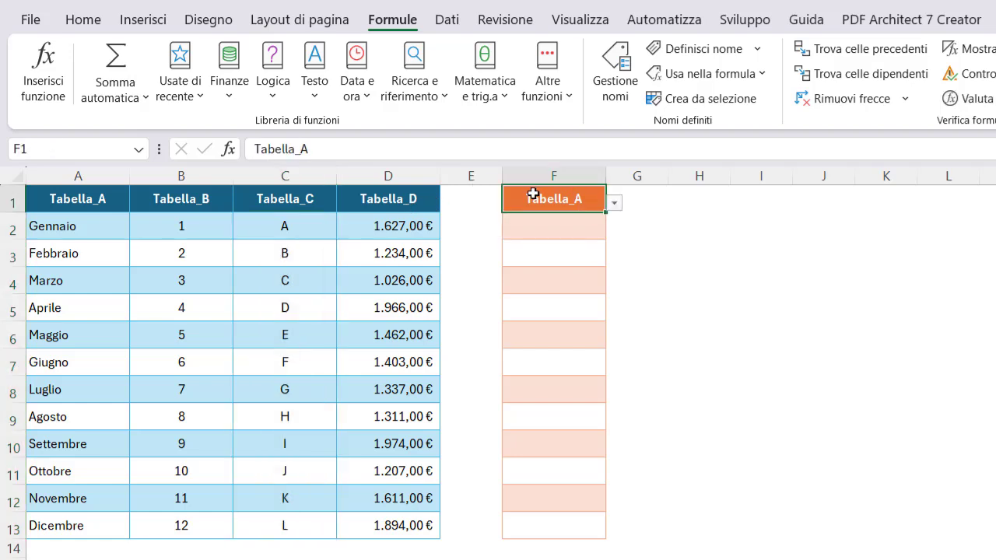
{"action": "left_click", "coordinate": [446, 20]}
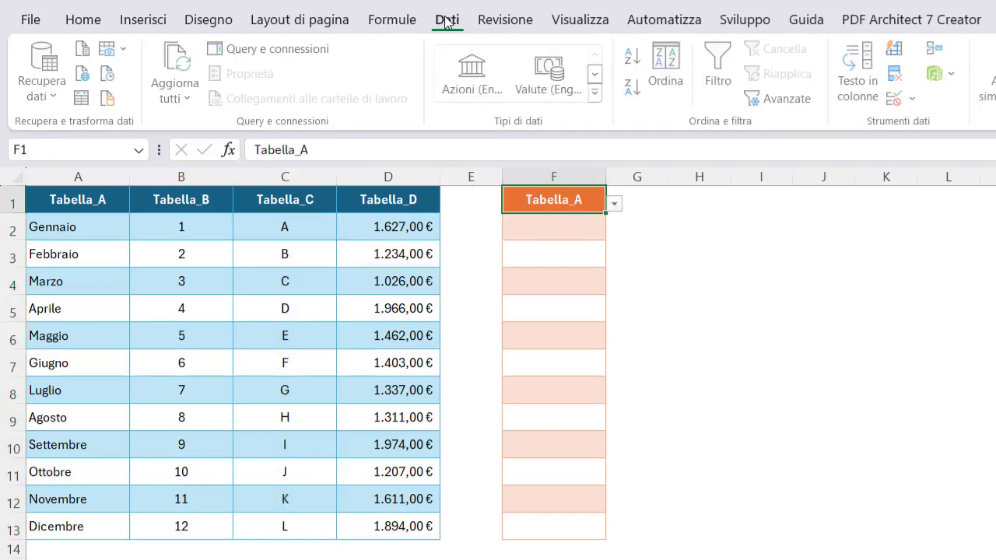
{"action": "left_click", "coordinate": [901, 101]}
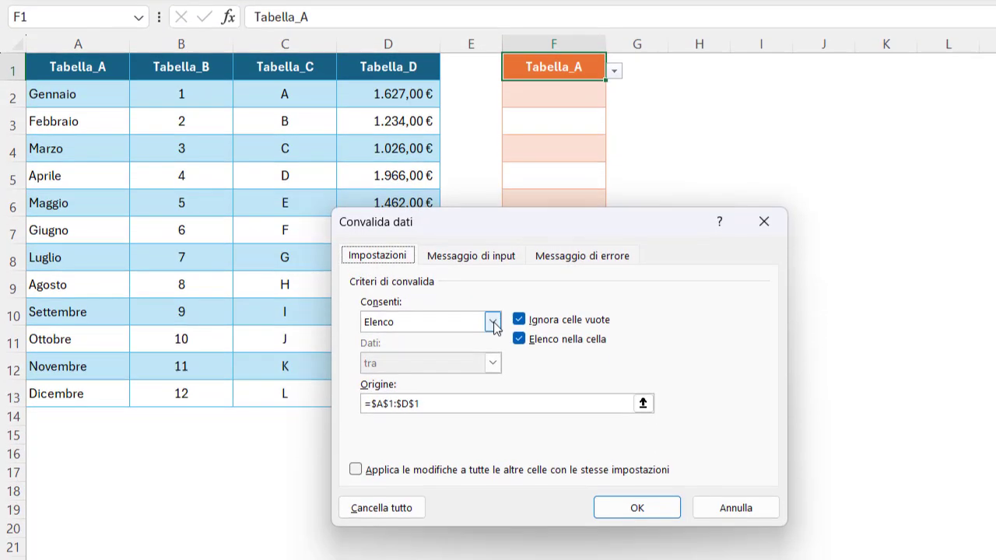
{"action": "left_click", "coordinate": [493, 454]}
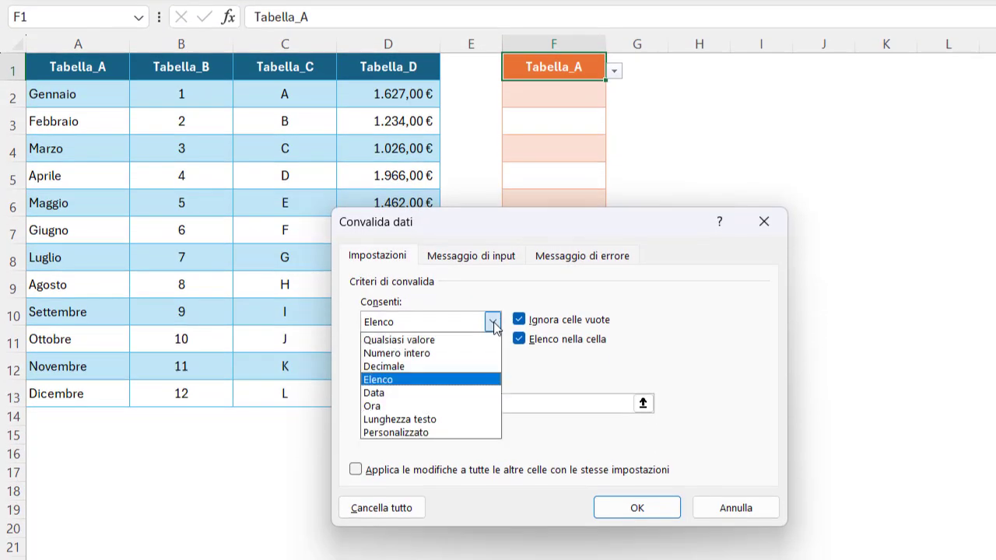
{"action": "left_click", "coordinate": [493, 325]}
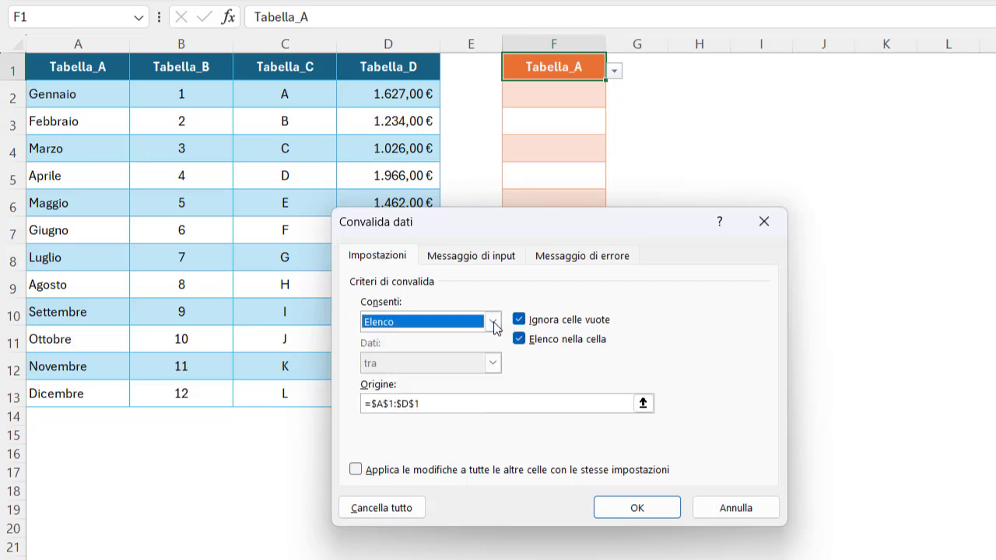
{"action": "left_click", "coordinate": [443, 404]}
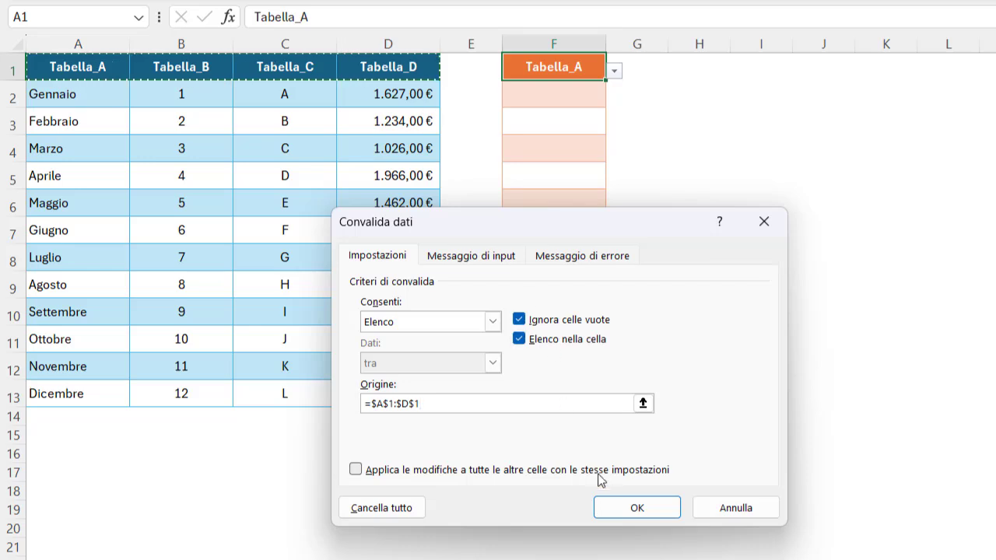
{"action": "left_click", "coordinate": [608, 507]}
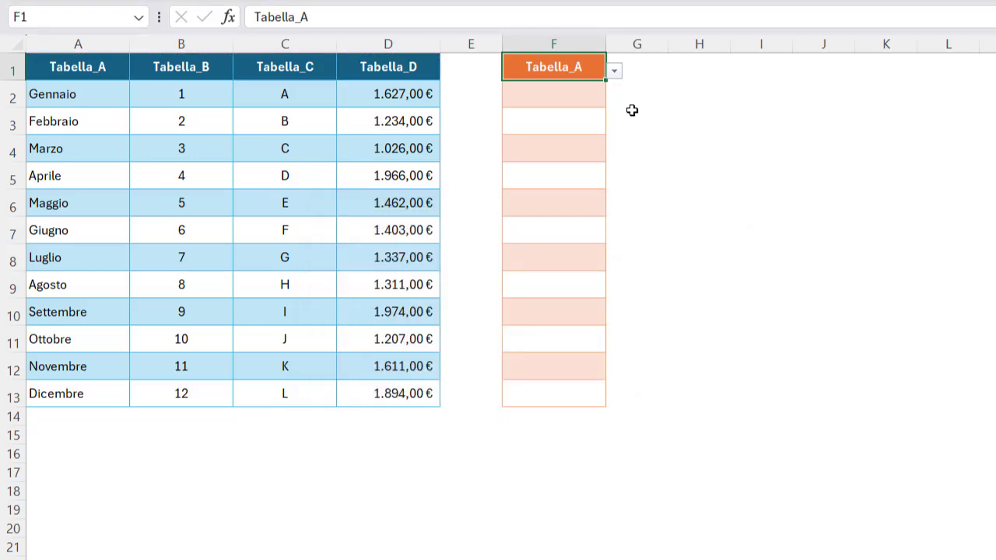
- Test the drop-down list in F1 by choosing Tabella_B and switching back to Tabella_A
{"action": "left_click", "coordinate": [615, 73]}
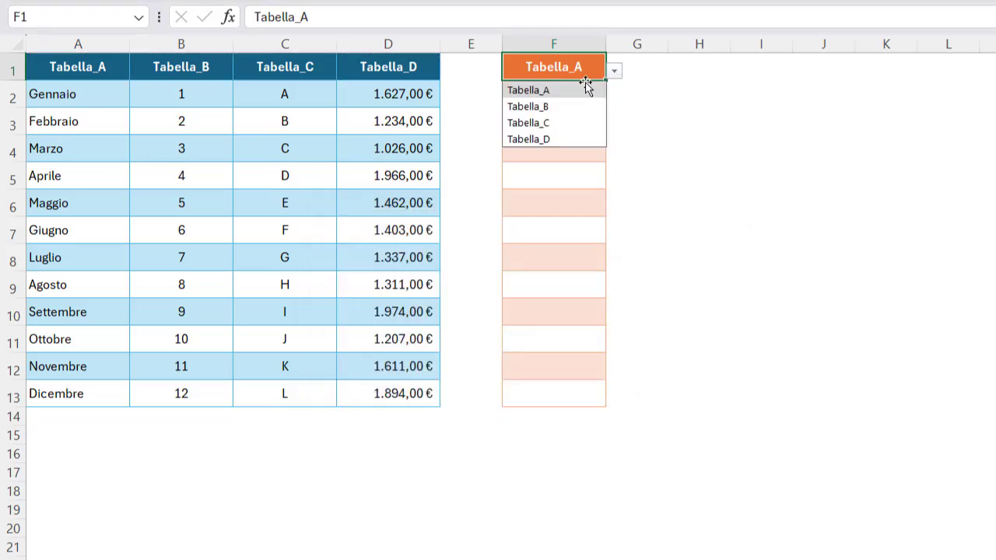
{"action": "left_click", "coordinate": [551, 105]}
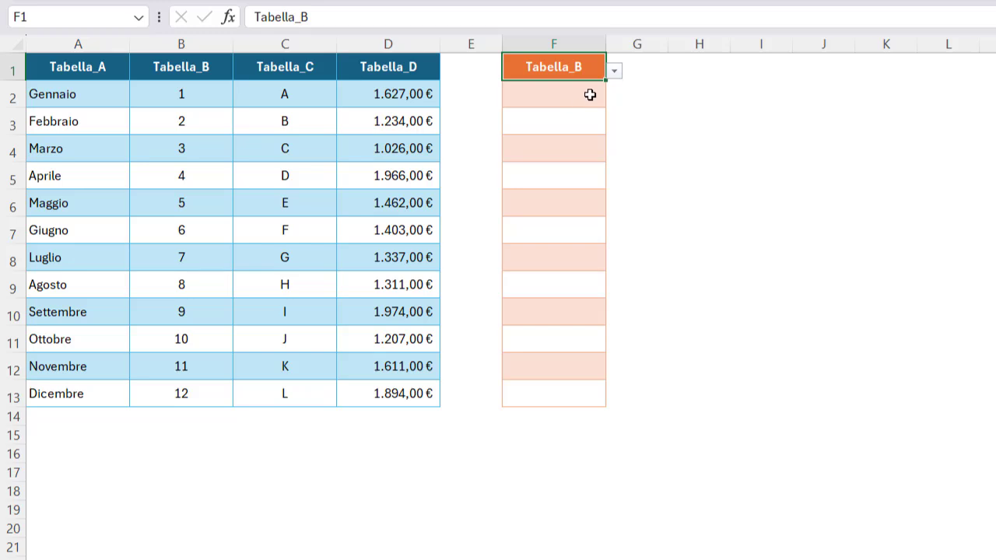
{"action": "left_click", "coordinate": [614, 72]}
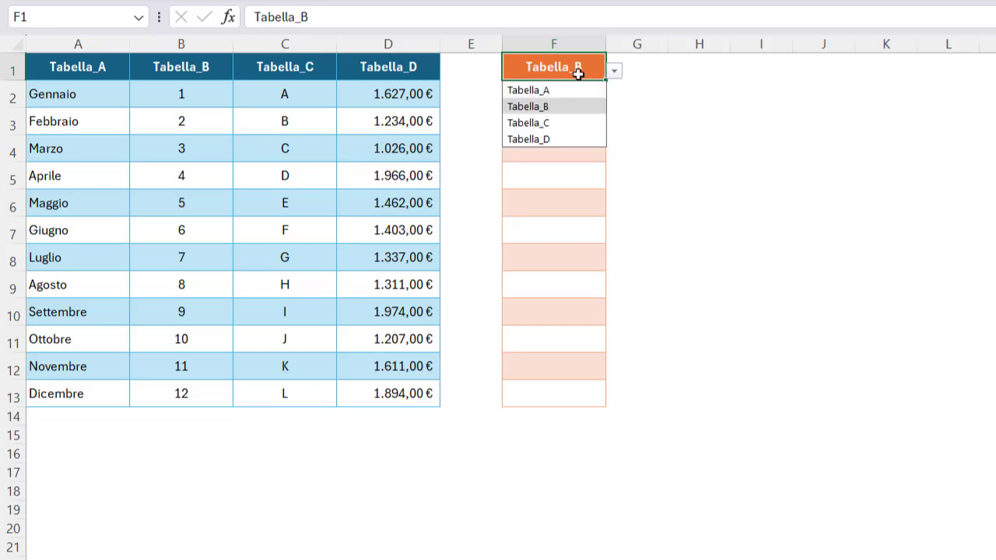
{"action": "left_click", "coordinate": [536, 92]}
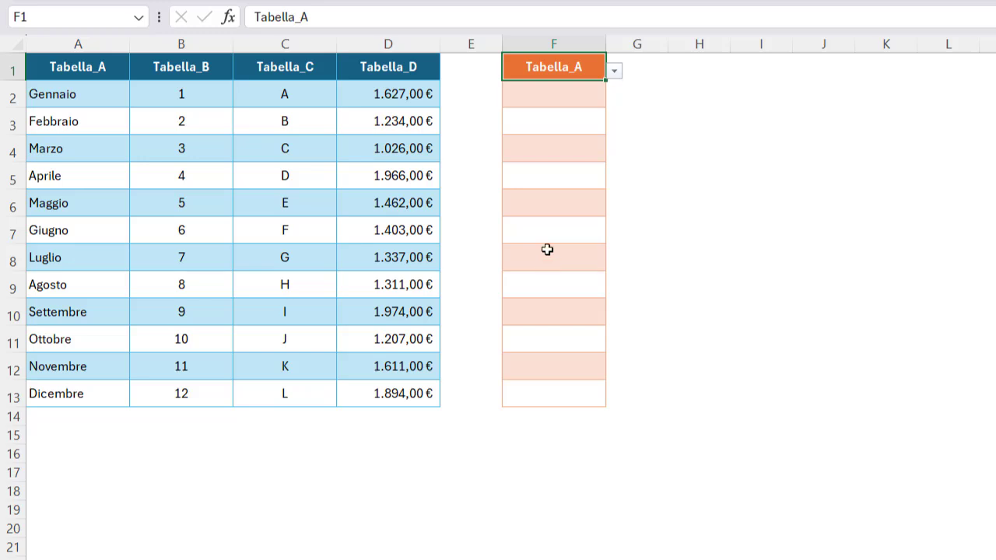
- Enter the formula =INDIRETTO(F1) in cell F2 so the column lists the named range chosen in F1
{"action": "left_click", "coordinate": [553, 95]}
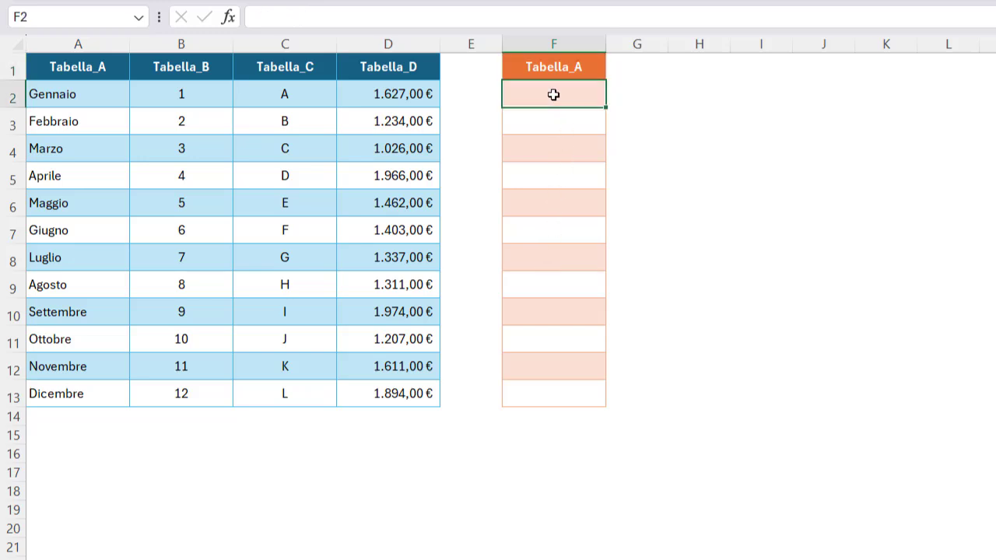
{"action": "type", "text": "=indi"}
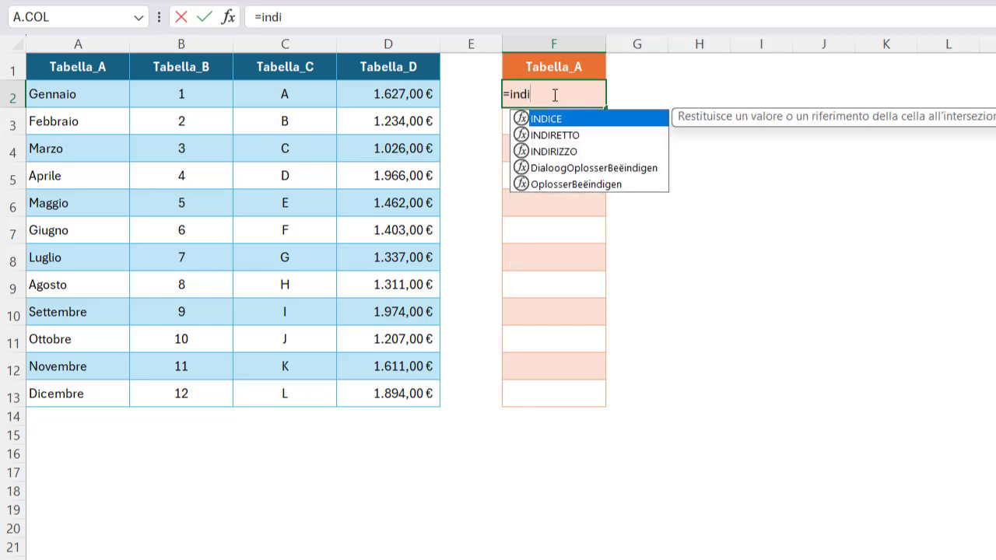
{"action": "double_click", "coordinate": [555, 136]}
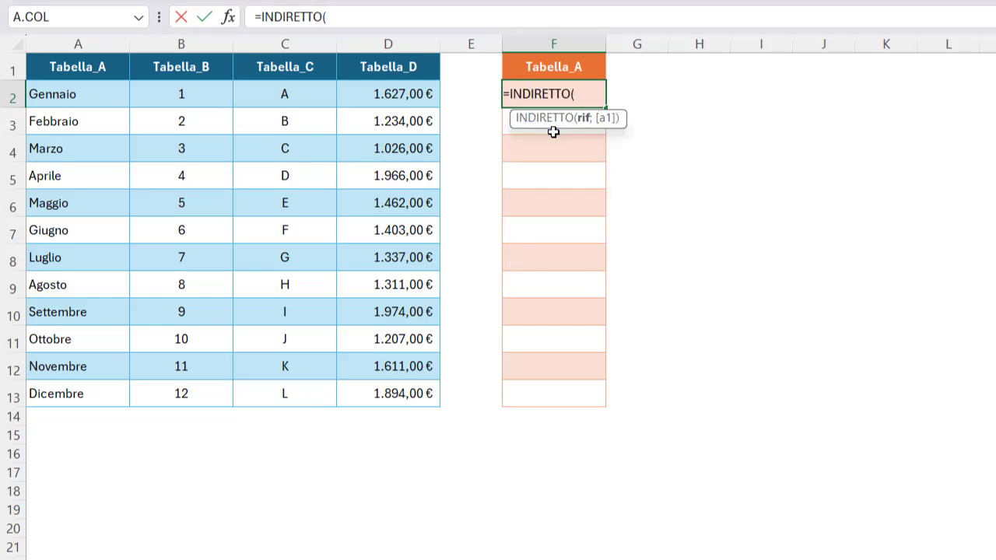
{"action": "left_click", "coordinate": [593, 67]}
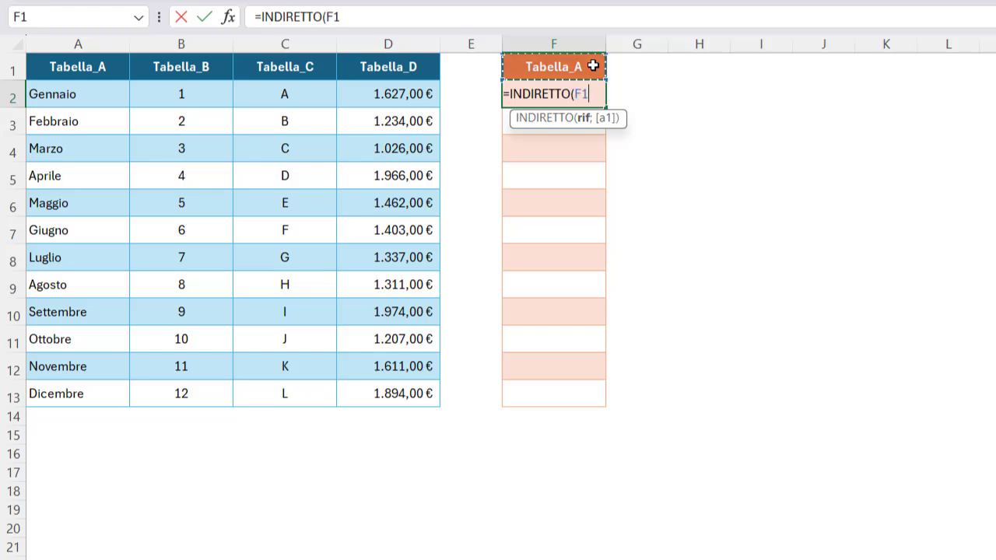
{"action": "key", "text": "Return"}
- Test the dynamic column by choosing Tabella_B and then Tabella_C from the drop-down list in F1
{"action": "left_click", "coordinate": [593, 66]}
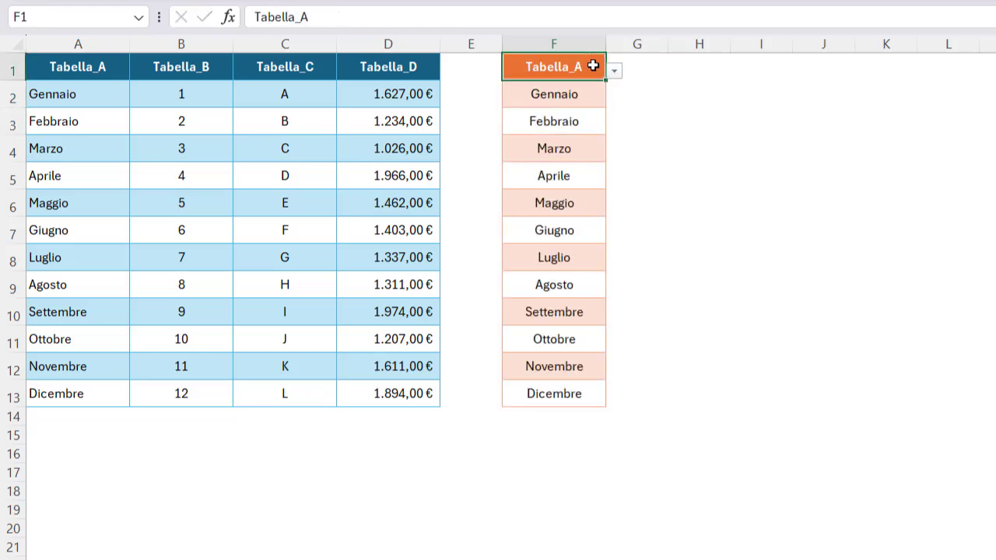
{"action": "left_click", "coordinate": [614, 72]}
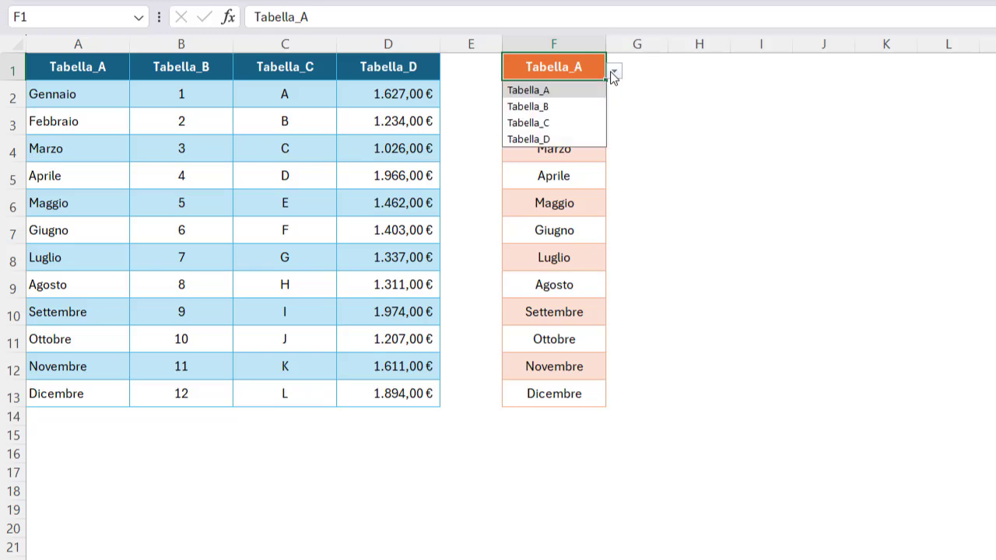
{"action": "left_click", "coordinate": [557, 109]}
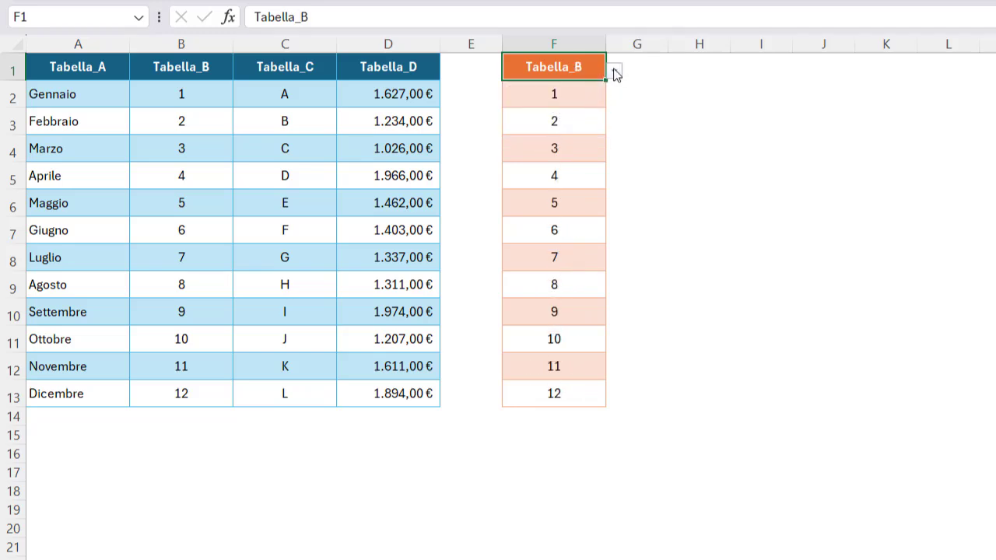
{"action": "left_click", "coordinate": [614, 72]}
{"action": "left_click", "coordinate": [550, 122]}
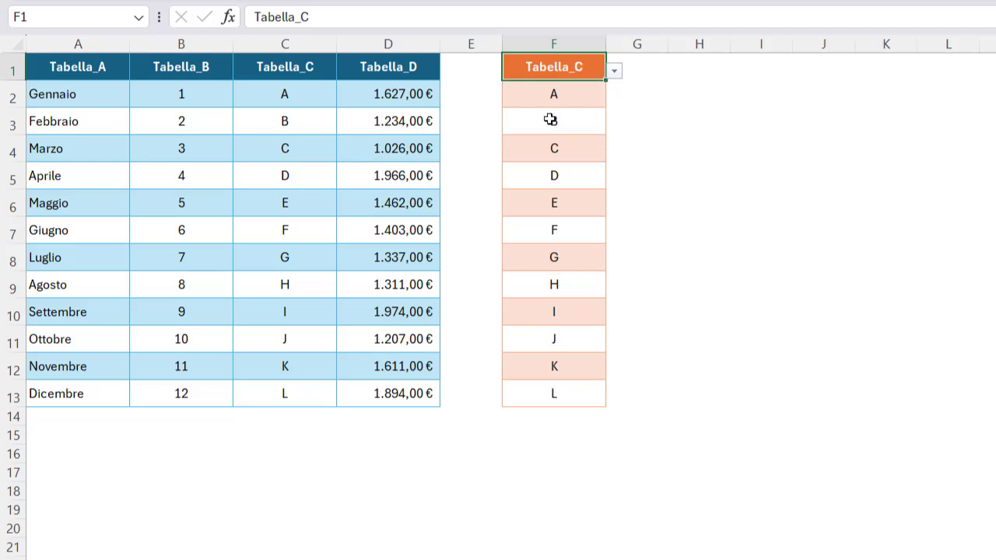
- Check the cells covered by the named range Tabella_C against the formula in F2
{"action": "left_click", "coordinate": [112, 66]}
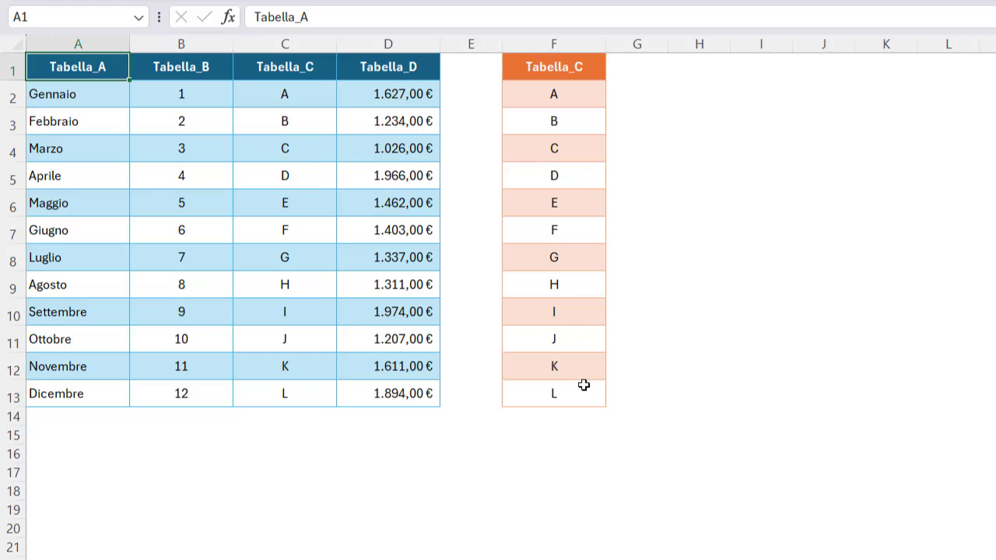
{"action": "left_click", "coordinate": [587, 94]}
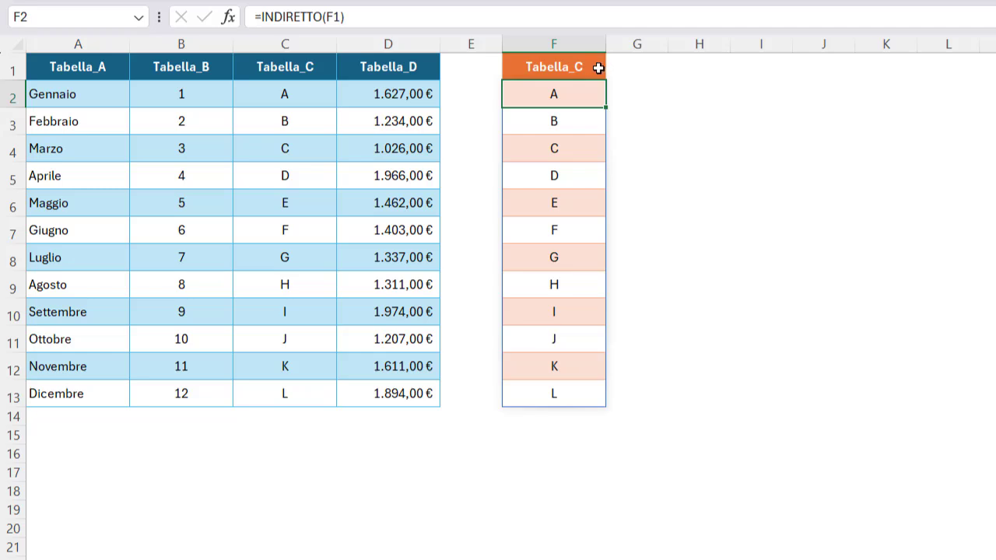
{"action": "left_click", "coordinate": [140, 18]}
{"action": "left_click", "coordinate": [88, 81]}
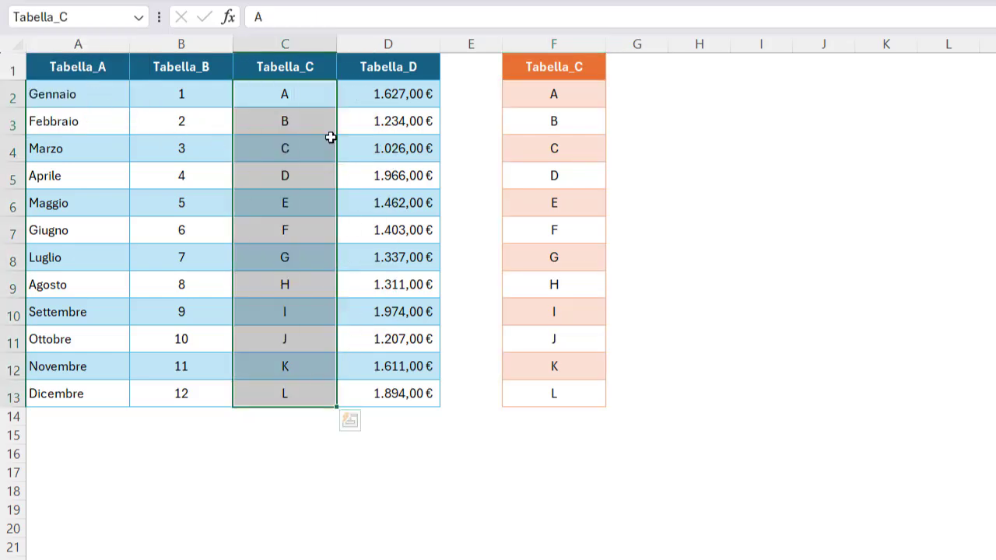
{"action": "left_click", "coordinate": [588, 94]}
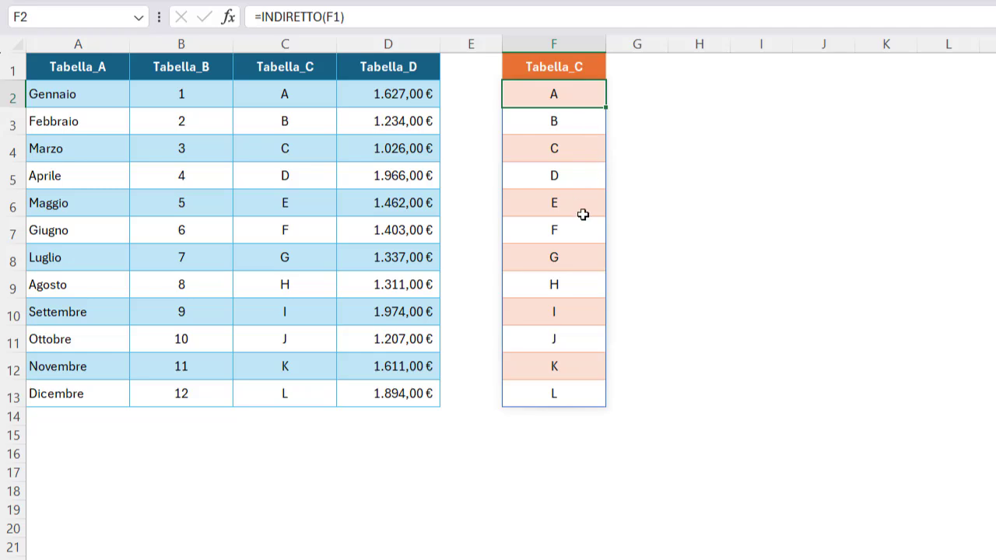
- Choose Tabella_A in the F1 drop-down list and compare the named range Tabella_A with the formula in F2
{"action": "left_click", "coordinate": [601, 71]}
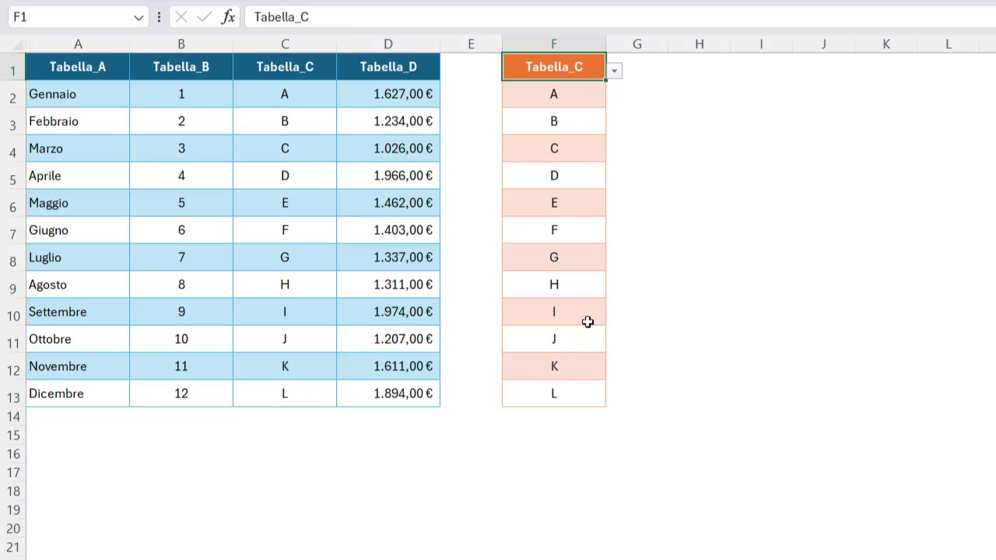
{"action": "left_click", "coordinate": [615, 71]}
{"action": "left_click", "coordinate": [555, 93]}
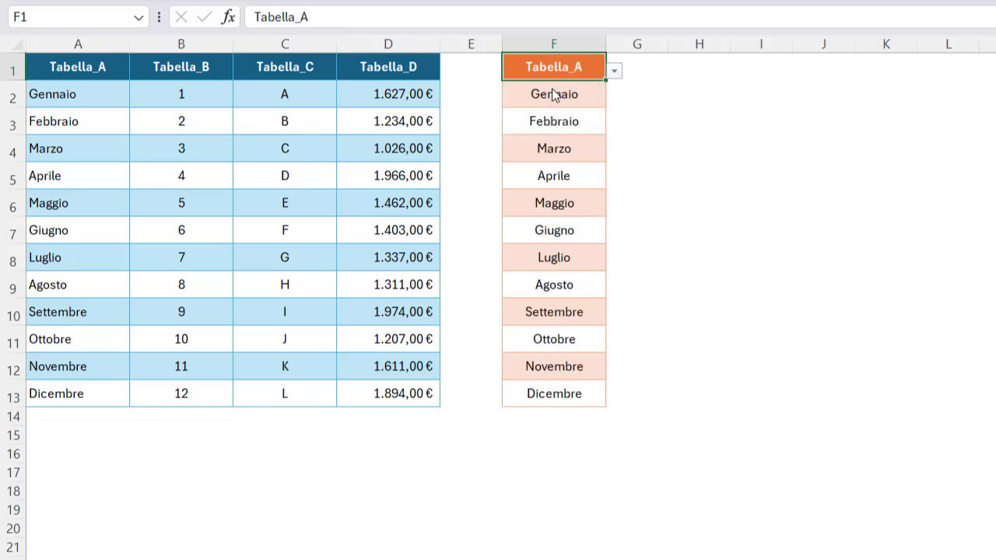
{"action": "left_click", "coordinate": [139, 17]}
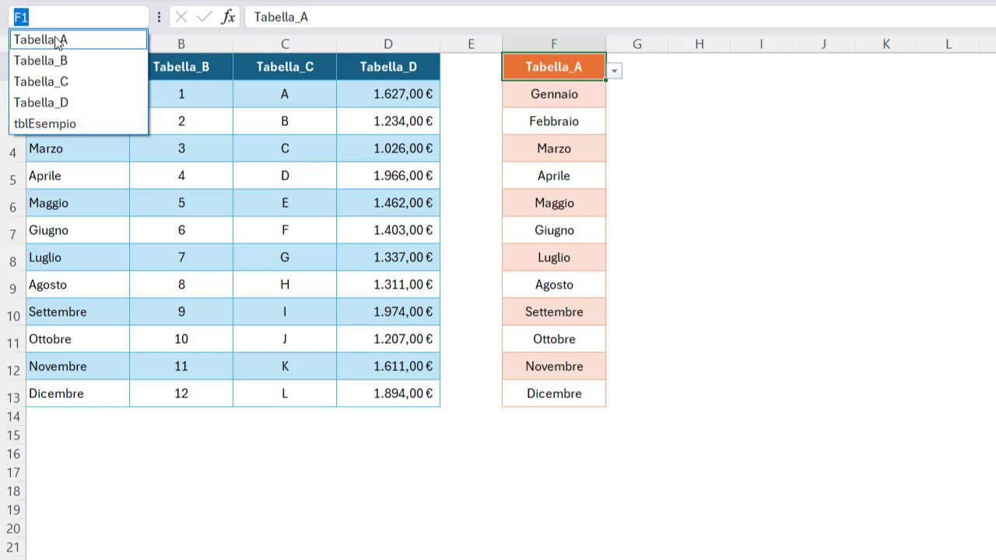
{"action": "left_click", "coordinate": [67, 37]}
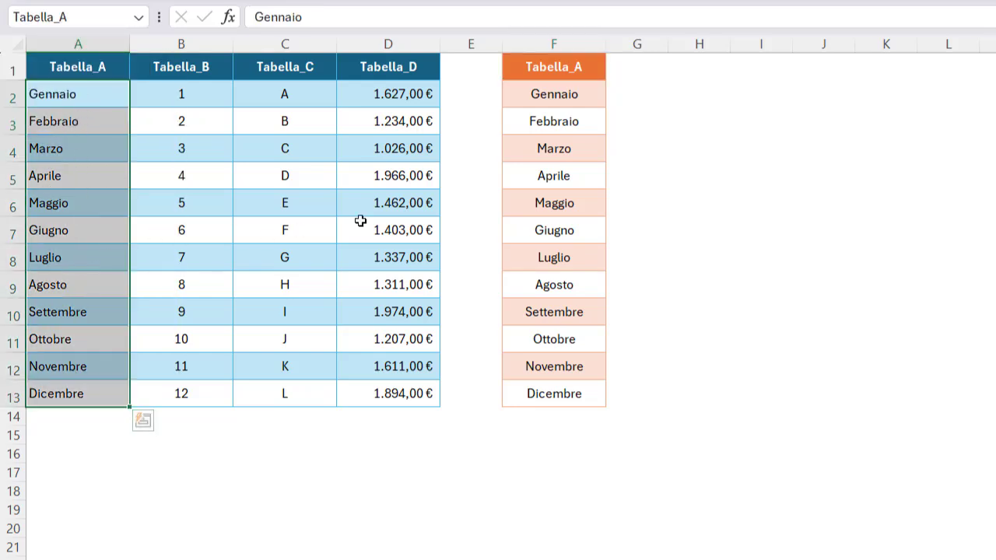
{"action": "left_click", "coordinate": [595, 94]}
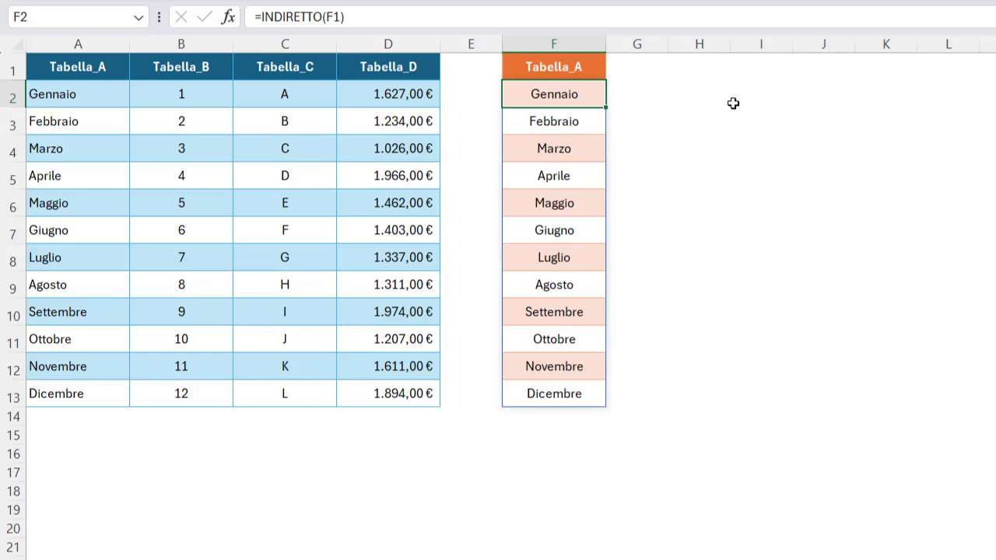
{"action": "left_click", "coordinate": [596, 67]}
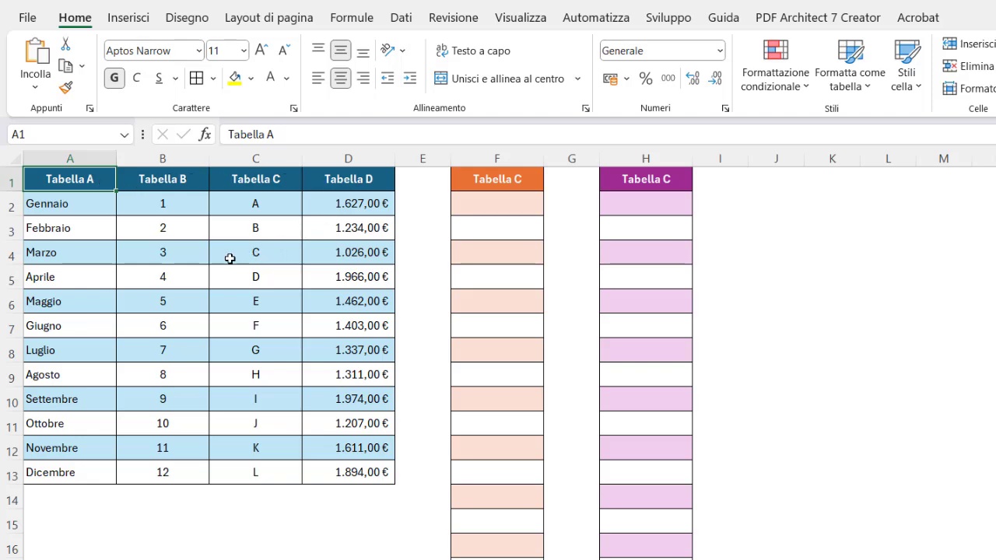
- On the sheet with the two result columns, convert A1:D13 into a table with headers and hide its filter buttons
{"action": "left_click", "coordinate": [187, 255]}
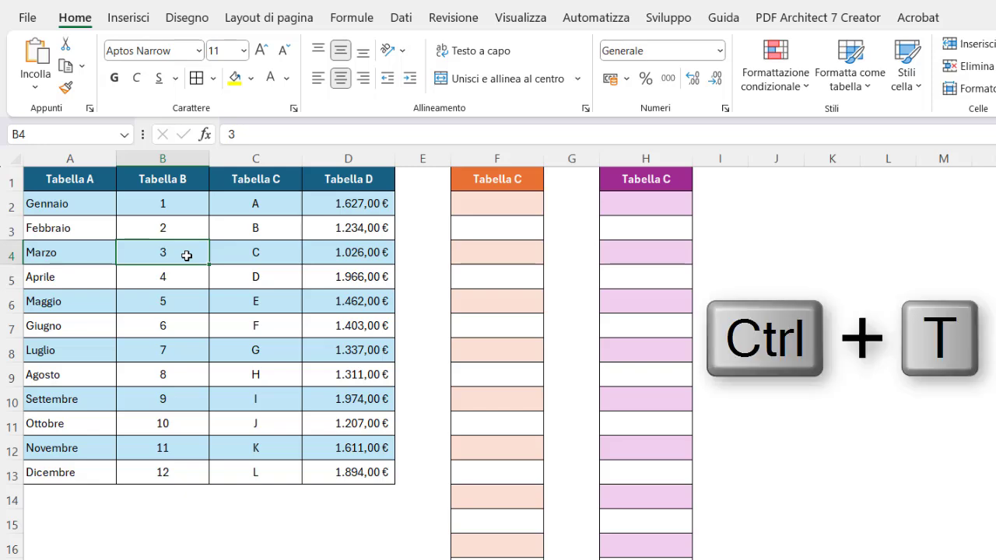
{"action": "key", "text": "ctrl+t"}
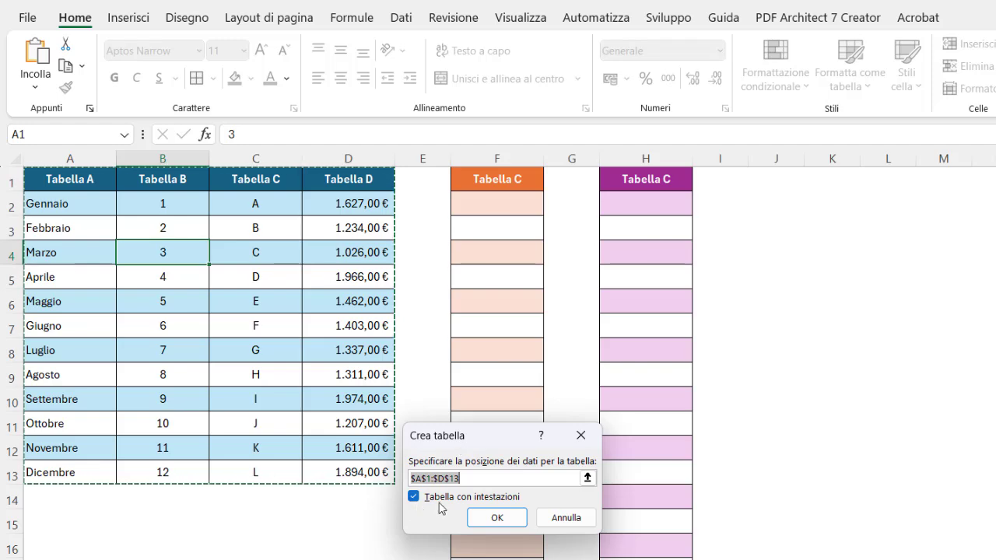
{"action": "left_click", "coordinate": [495, 517]}
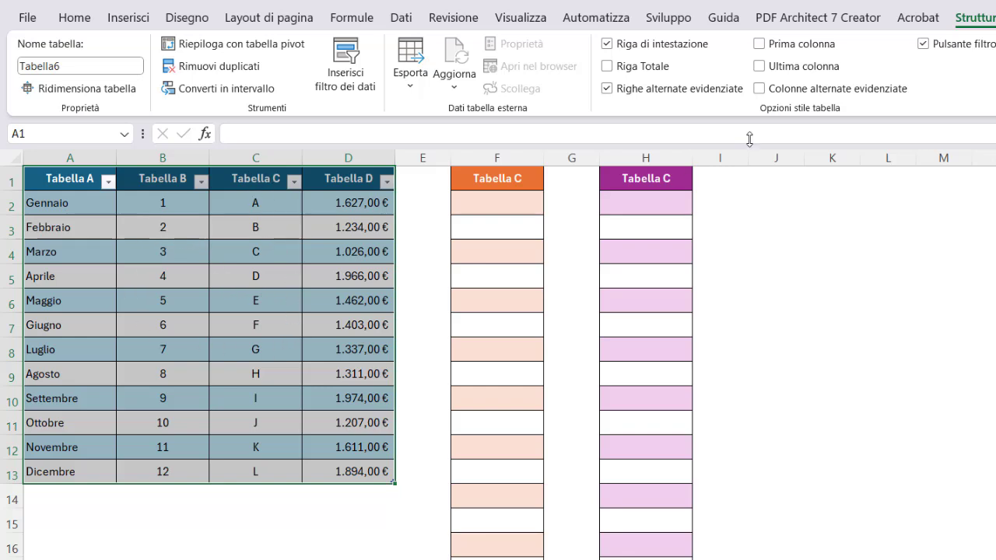
{"action": "left_click", "coordinate": [923, 44]}
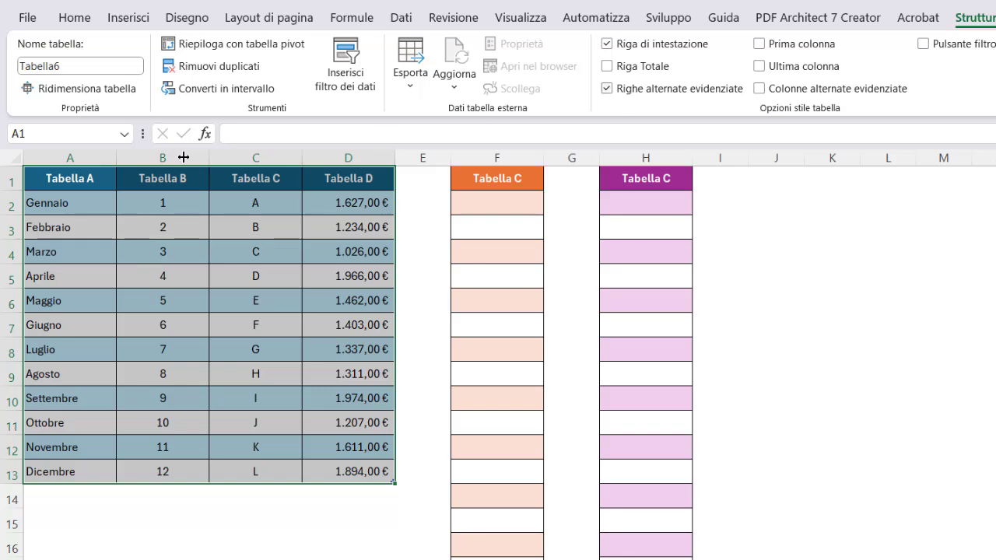
- Rename the new table as tblEsempio
{"action": "left_click", "coordinate": [20, 66]}
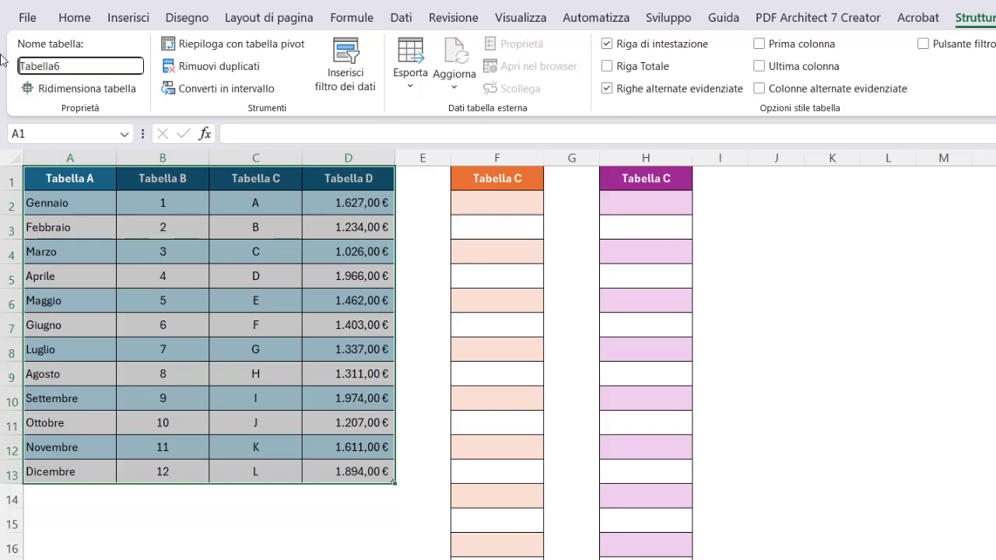
{"action": "left_click_drag", "start_coordinate": [19, 66], "coordinate": [97, 72]}
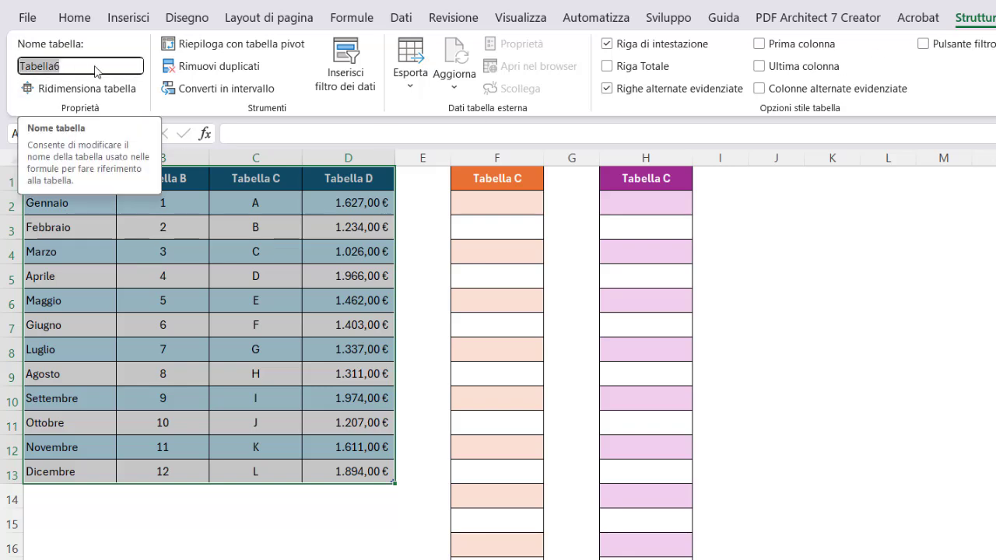
{"action": "type", "text": "tblEsempio"}
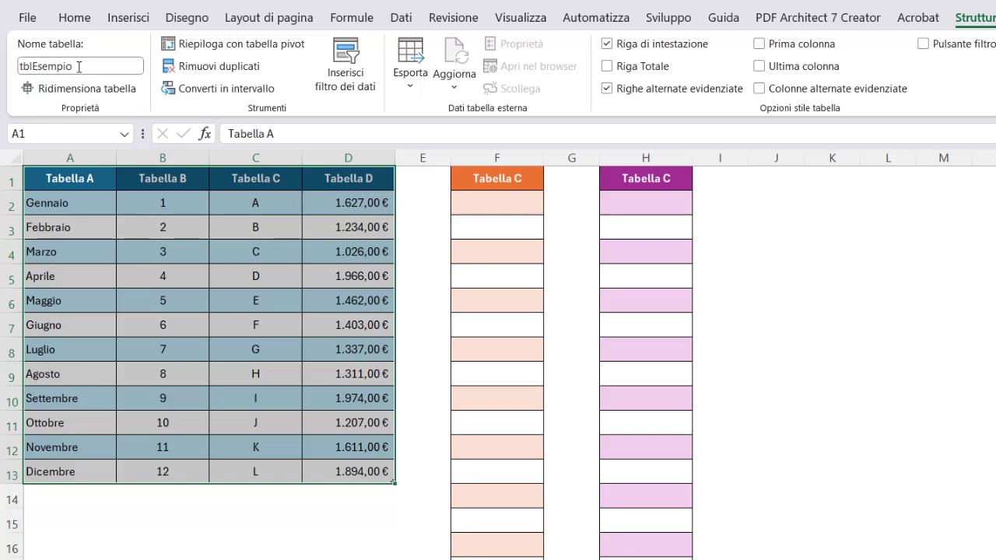
{"action": "left_click", "coordinate": [93, 180]}
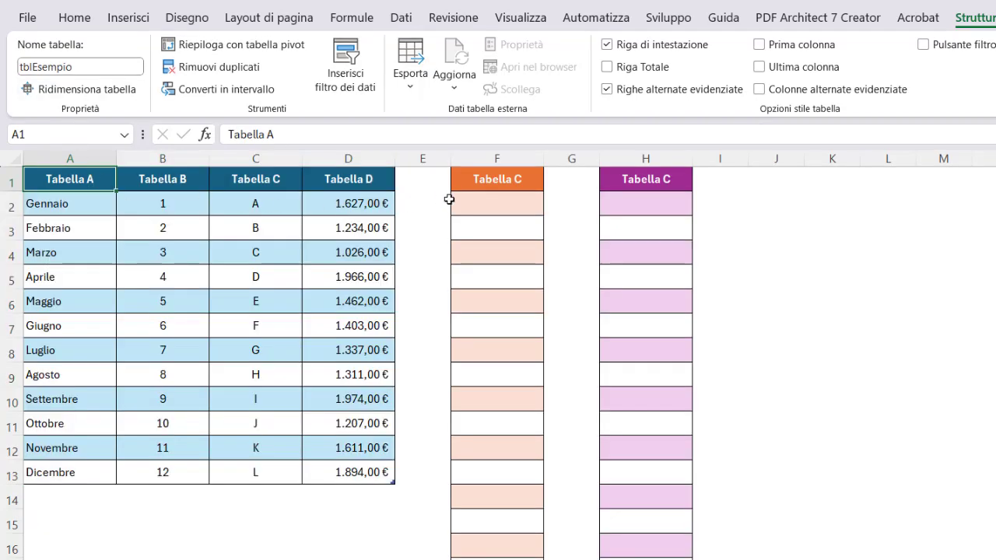
- Enter the formula =INDIRETTO("tblEsempio[Tabella C]") in cell F2 to list the table's Tabella C column
{"action": "left_click", "coordinate": [491, 202]}
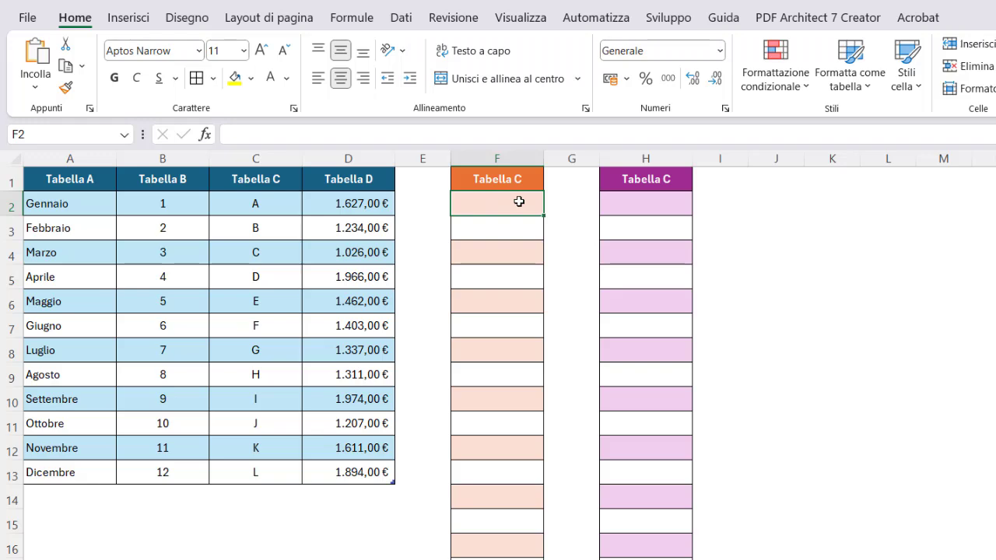
{"action": "type", "text": "=indi"}
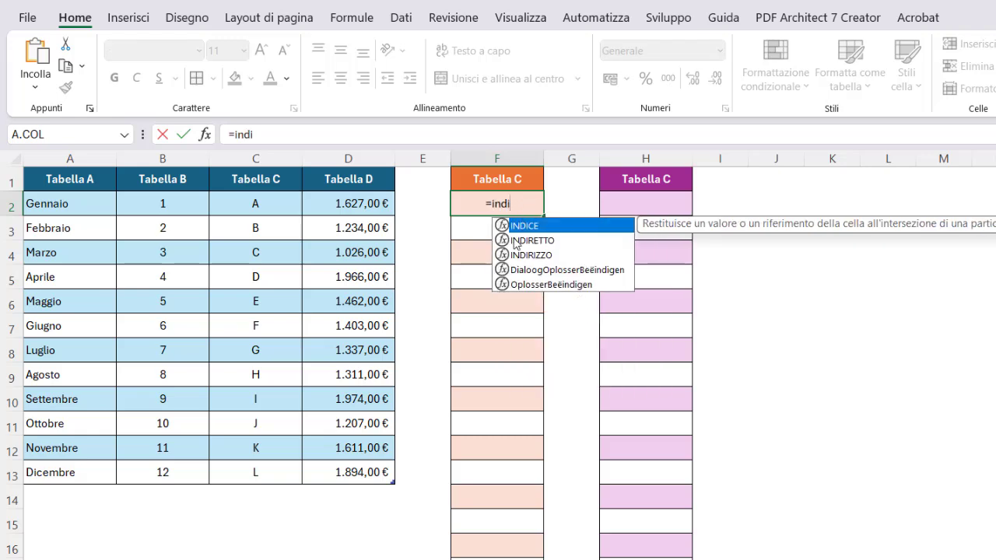
{"action": "double_click", "coordinate": [516, 241]}
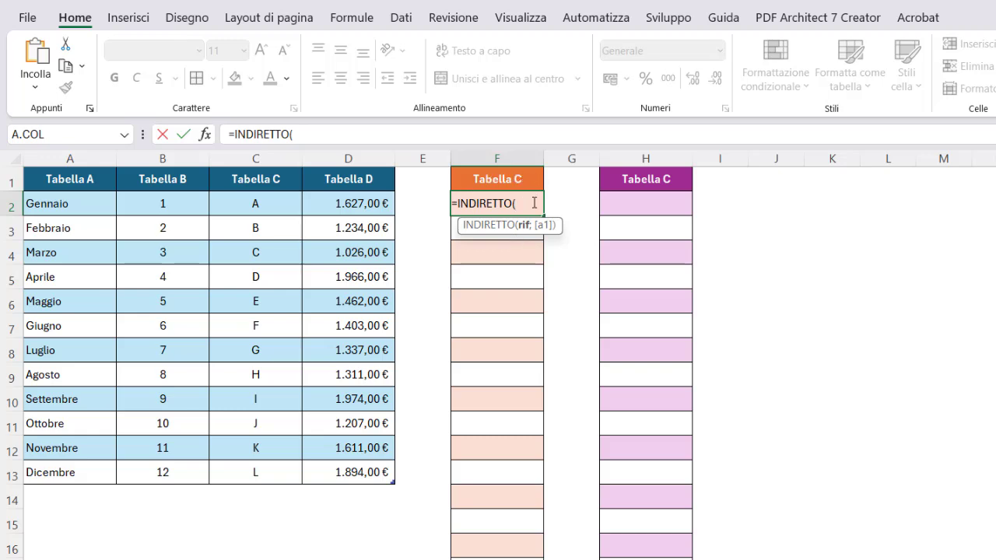
{"action": "type", "text": "\"tblEsempio["}
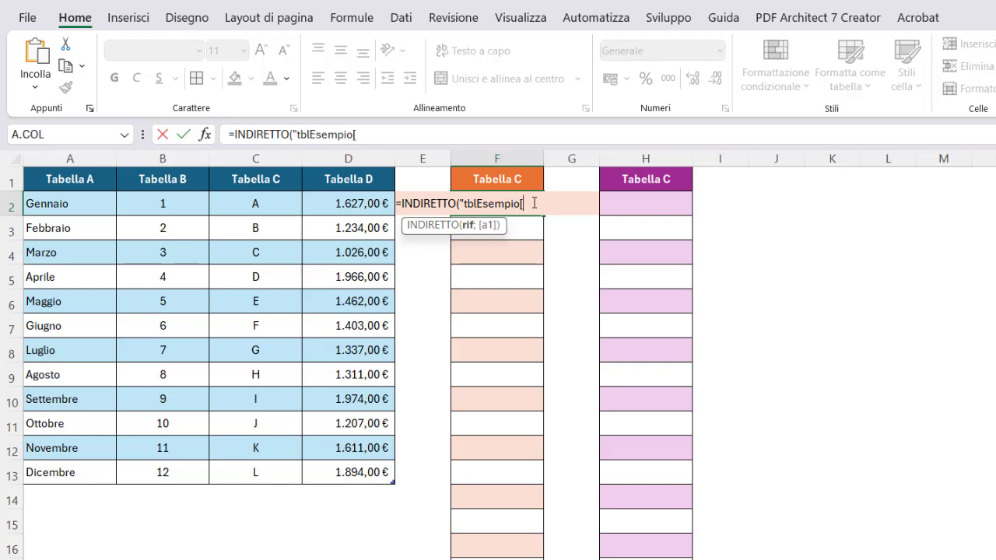
{"action": "type", "text": "Tabella"}
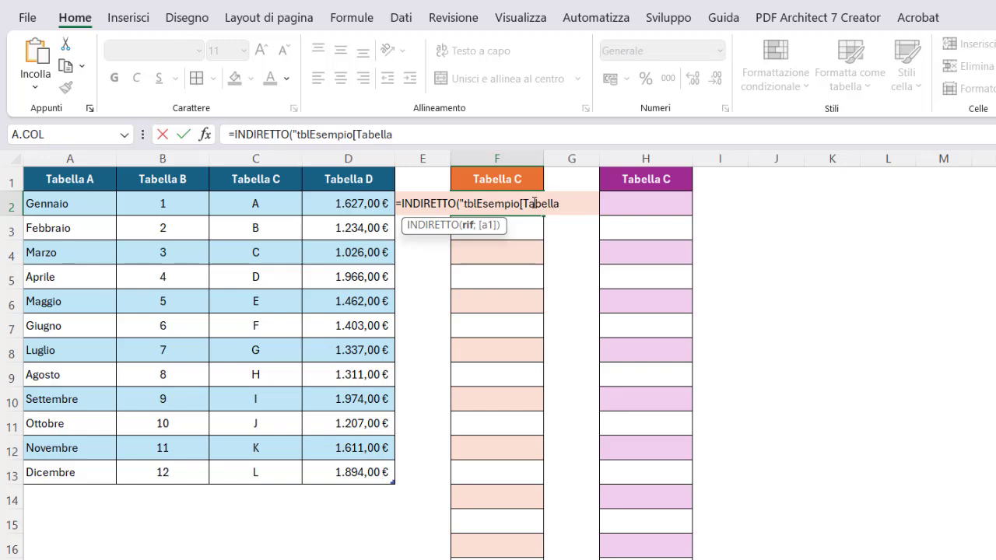
{"action": "type", "text": " C]\""}
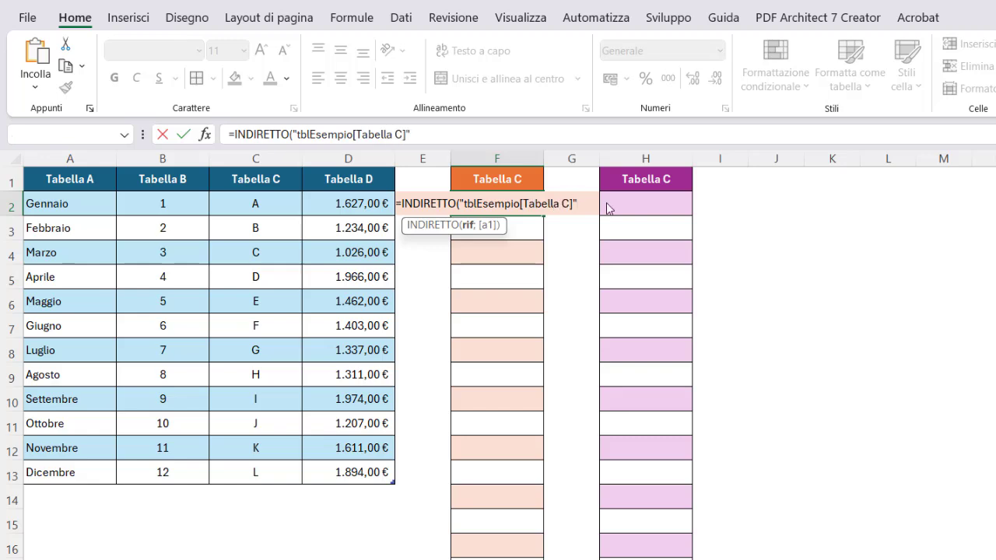
{"action": "type", "text": ")"}
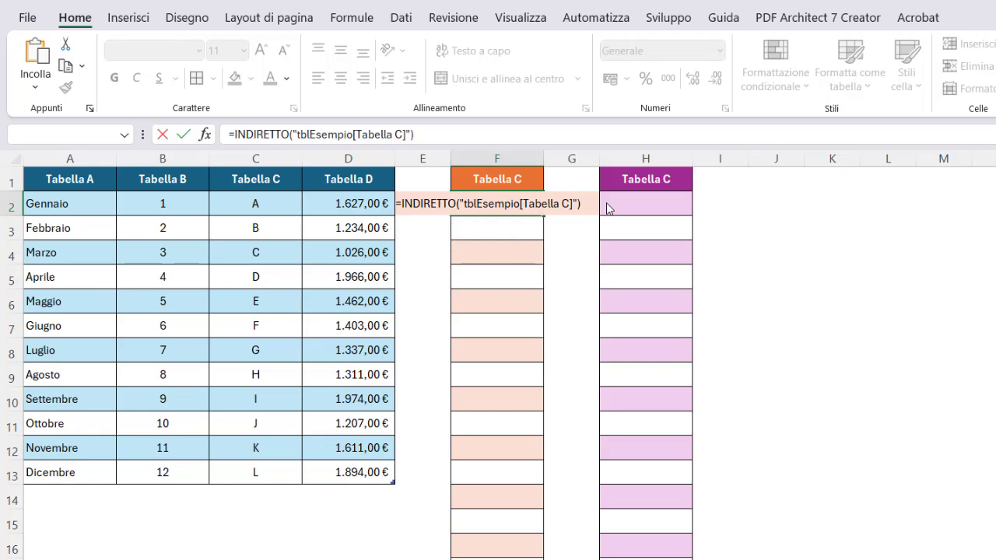
{"action": "key", "text": "Return"}
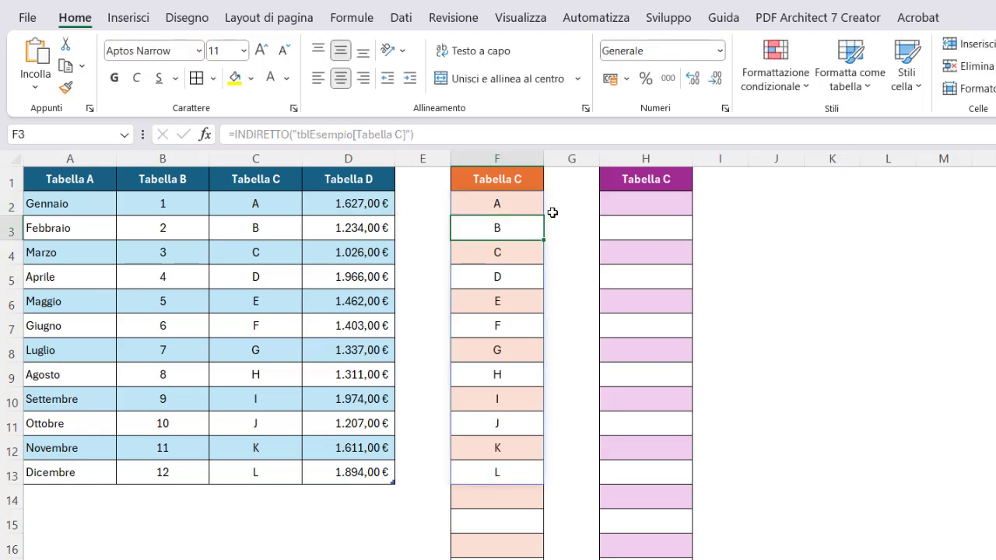
{"action": "left_click", "coordinate": [535, 178]}
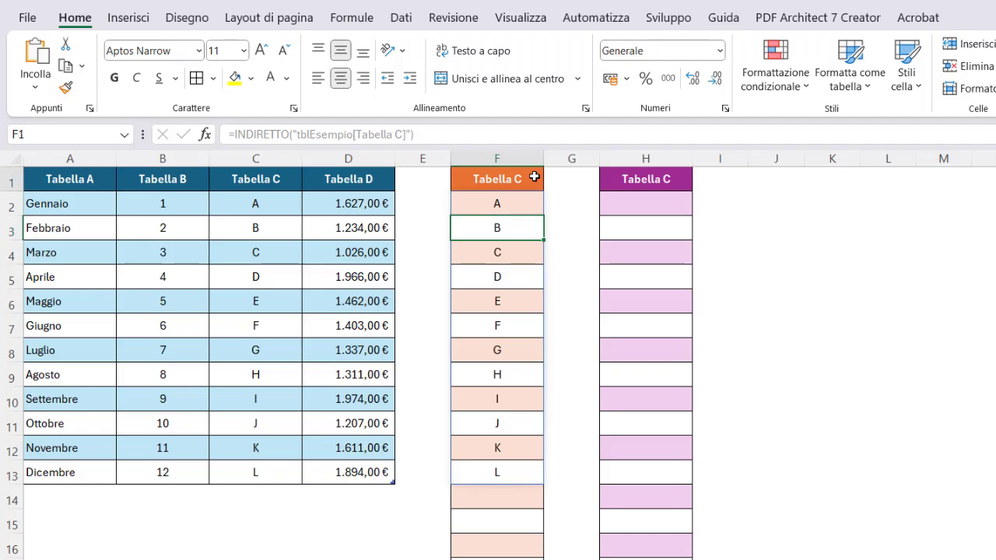
- Choose Tabella A in the F1 drop-down list and change the F2 formula to =INDIRETTO("tblEsempio[Tabella A]")
{"action": "left_click", "coordinate": [551, 184]}
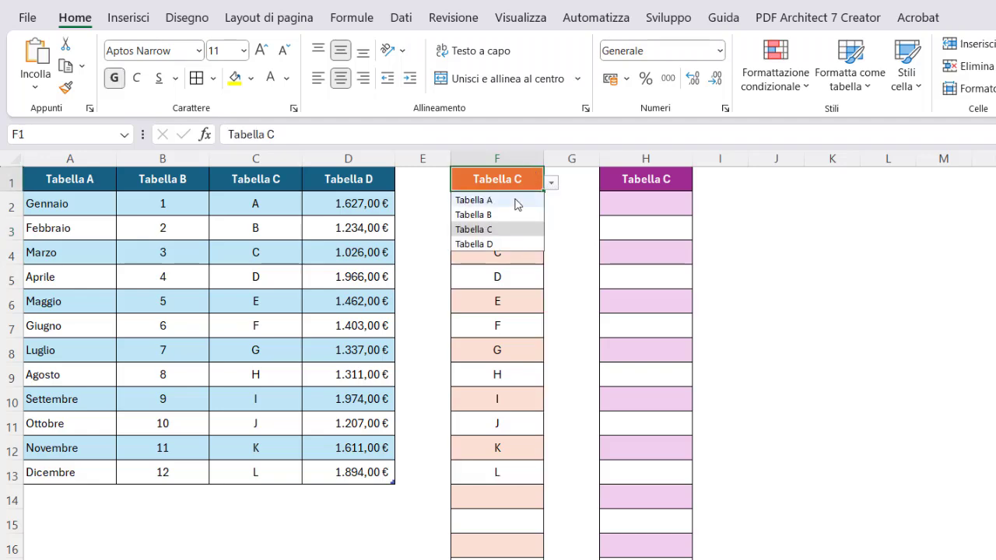
{"action": "left_click", "coordinate": [516, 202]}
{"action": "left_click", "coordinate": [515, 202]}
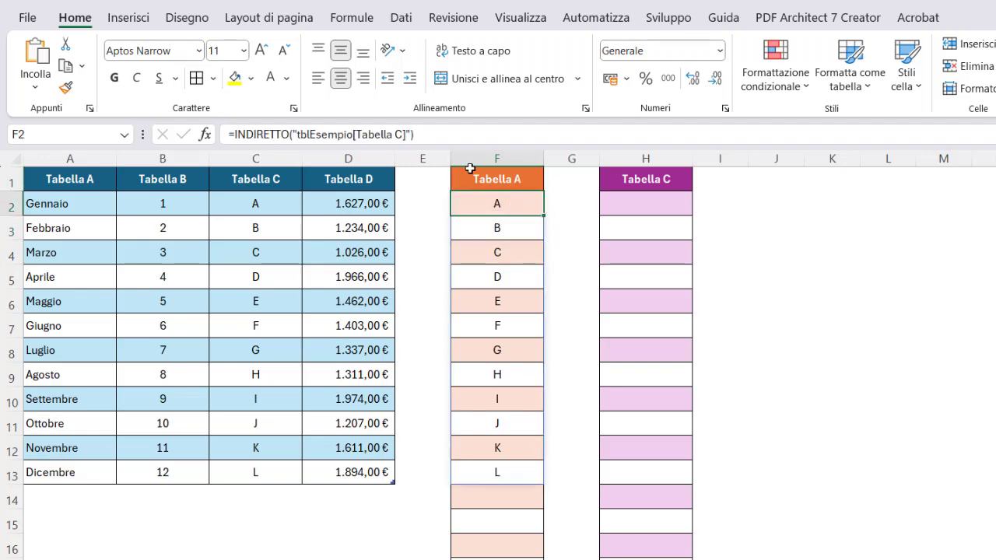
{"action": "double_click", "coordinate": [399, 134]}
{"action": "type", "text": "A"}
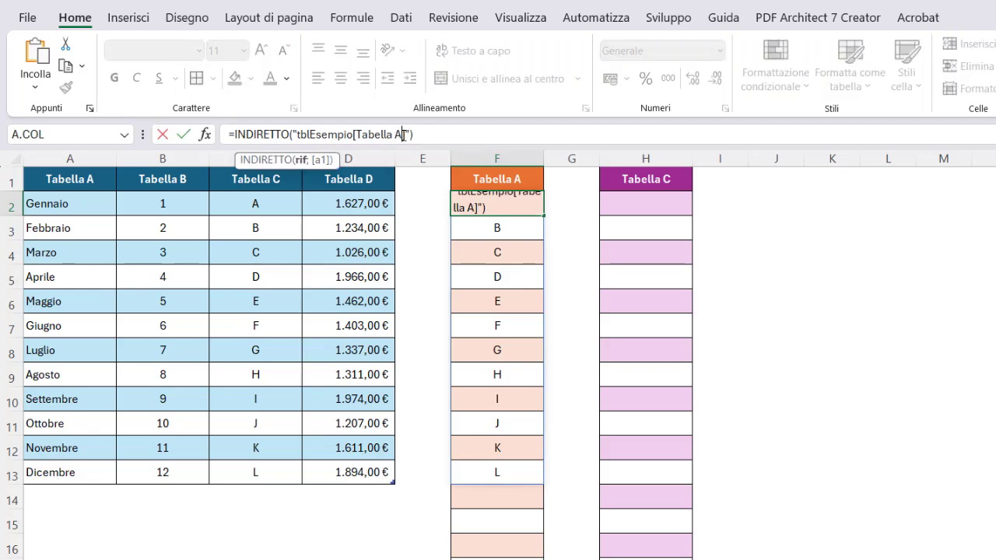
{"action": "key", "text": "Return"}
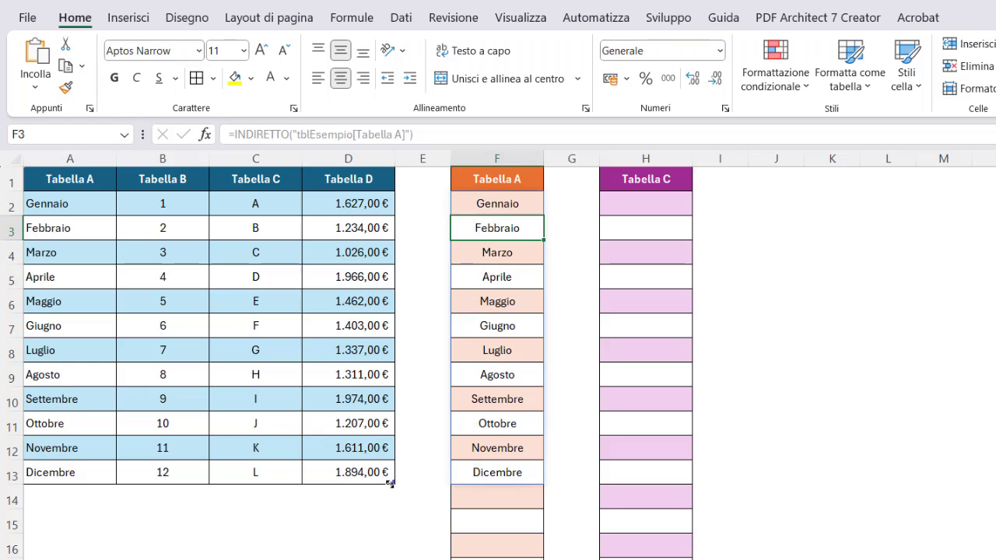
- Shrink the table tblEsempio to end at row 8, check the F2 formula, and extend the table back to row 13
{"action": "left_click_drag", "start_coordinate": [391, 483], "coordinate": [399, 360]}
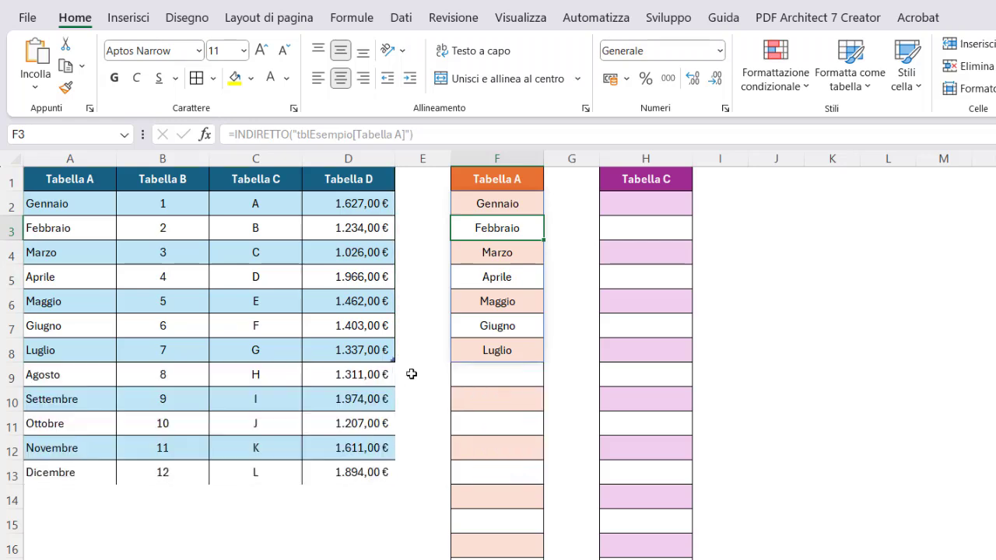
{"action": "left_click", "coordinate": [531, 206]}
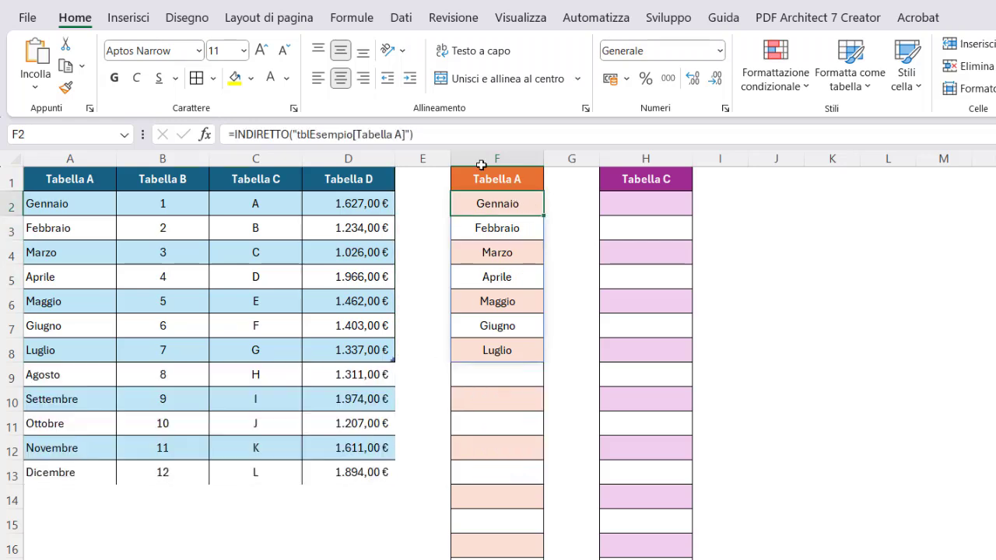
{"action": "left_click", "coordinate": [529, 180]}
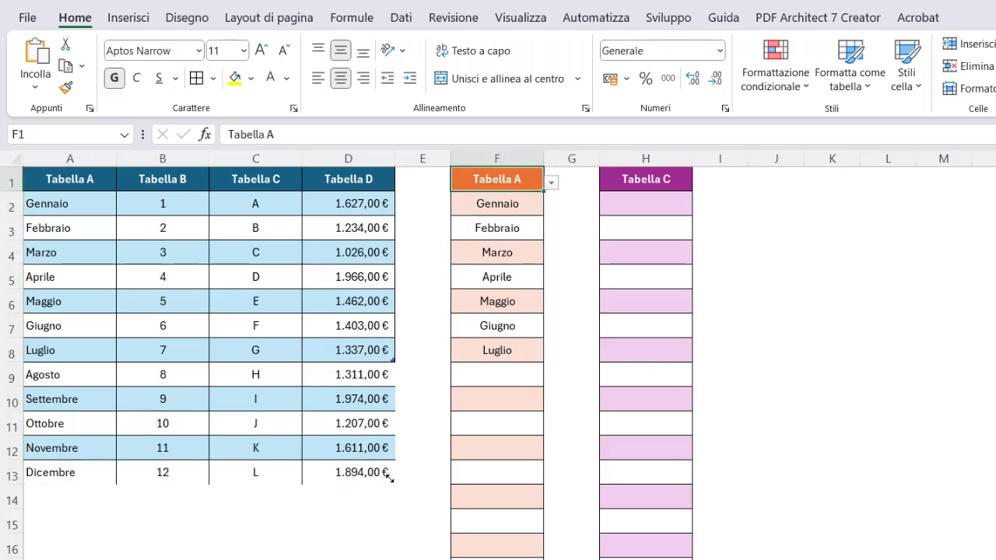
{"action": "left_click_drag", "start_coordinate": [389, 477], "coordinate": [390, 477]}
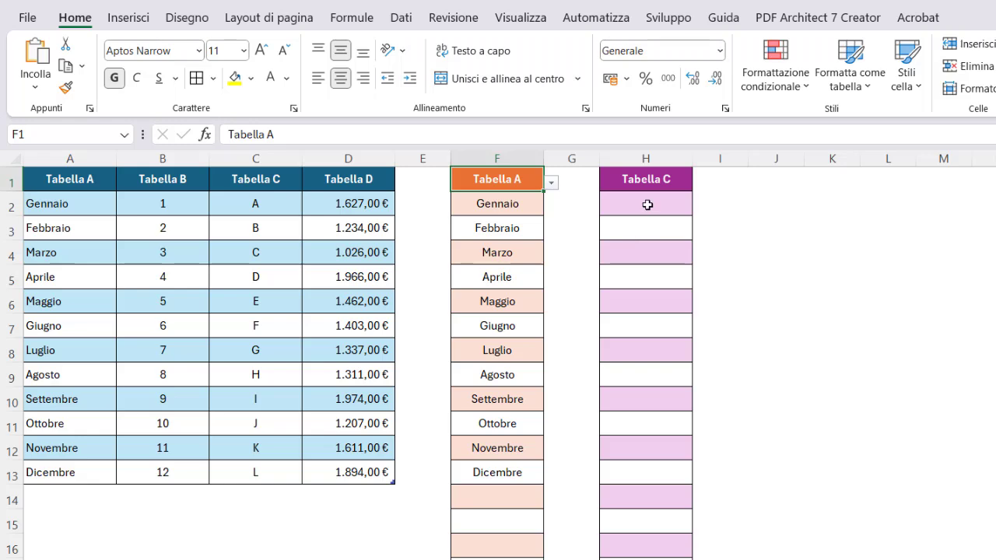
- Enter the formula =INDIRETTO("tblEsempio["&H1&"]") in cell H2 to list the table column named in H1
{"action": "left_click", "coordinate": [648, 204]}
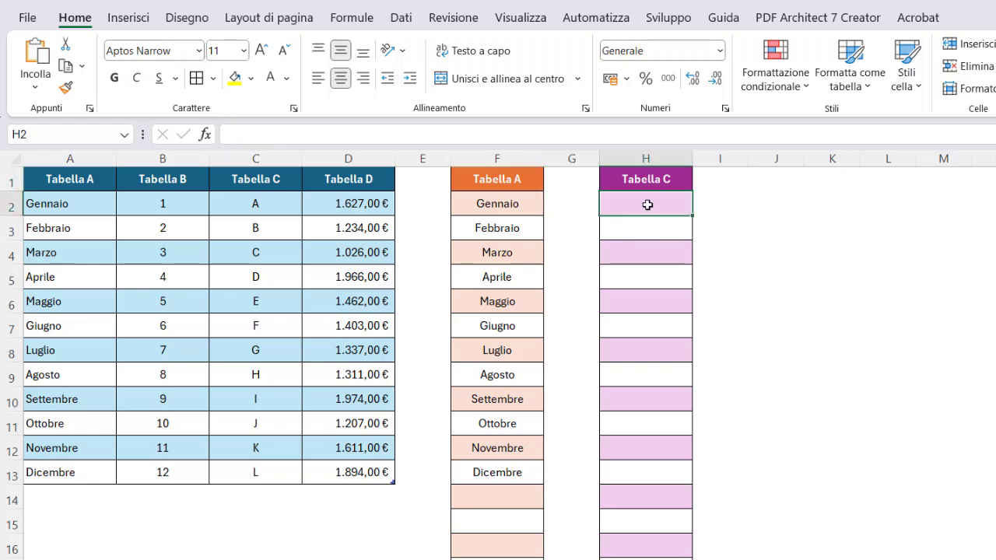
{"action": "type", "text": "=indi"}
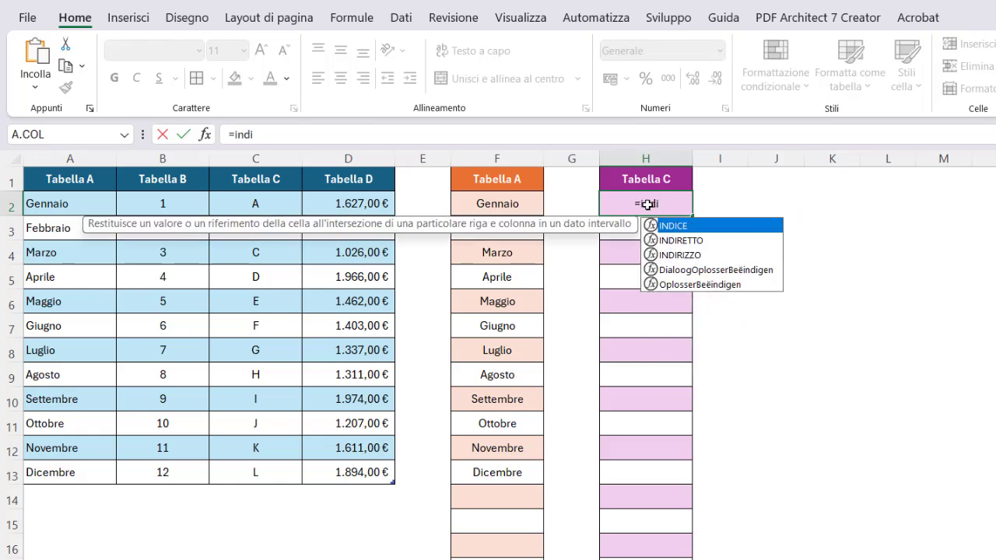
{"action": "double_click", "coordinate": [674, 241]}
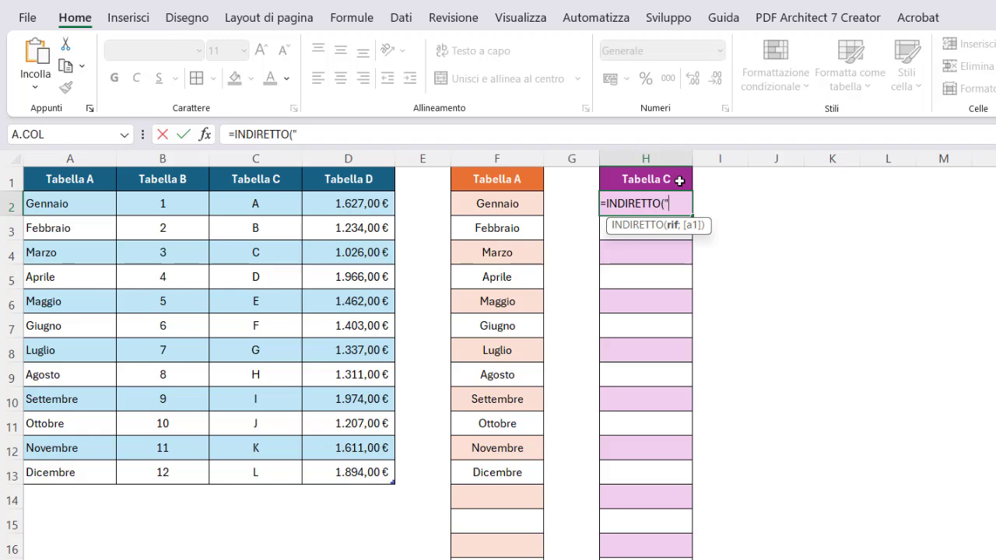
{"action": "type", "text": "tblEsemp"}
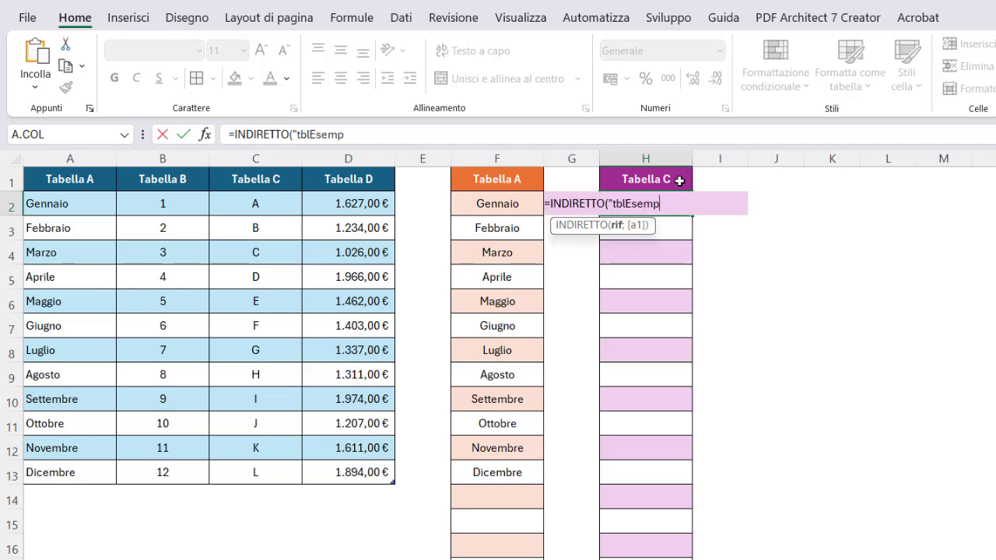
{"action": "type", "text": "io["}
{"action": "type", "text": "&"}
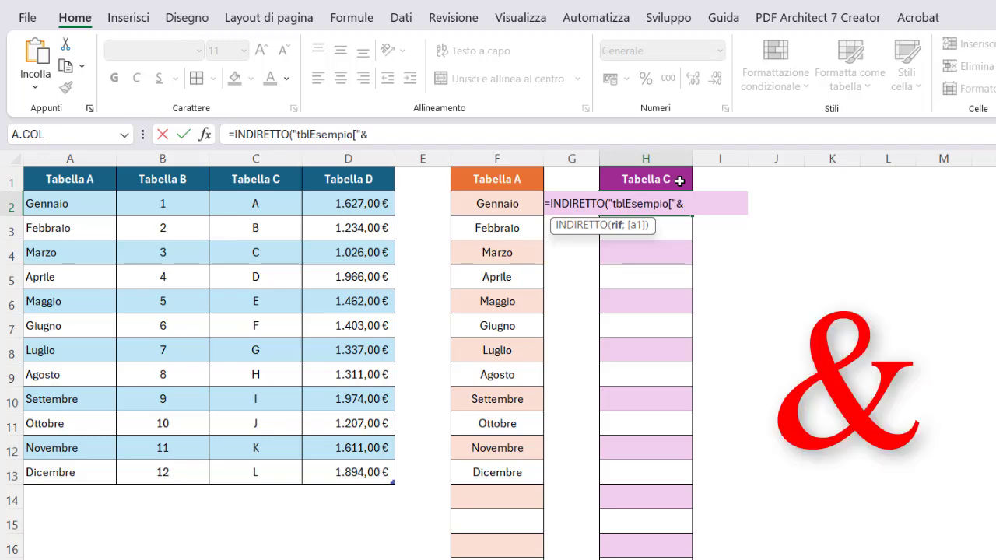
{"action": "left_click", "coordinate": [374, 134]}
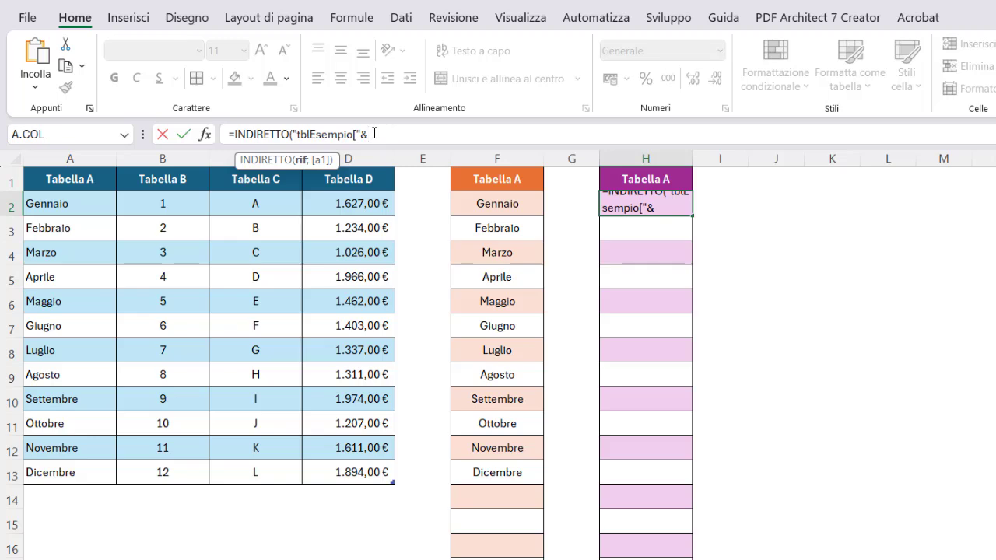
{"action": "left_click", "coordinate": [679, 180]}
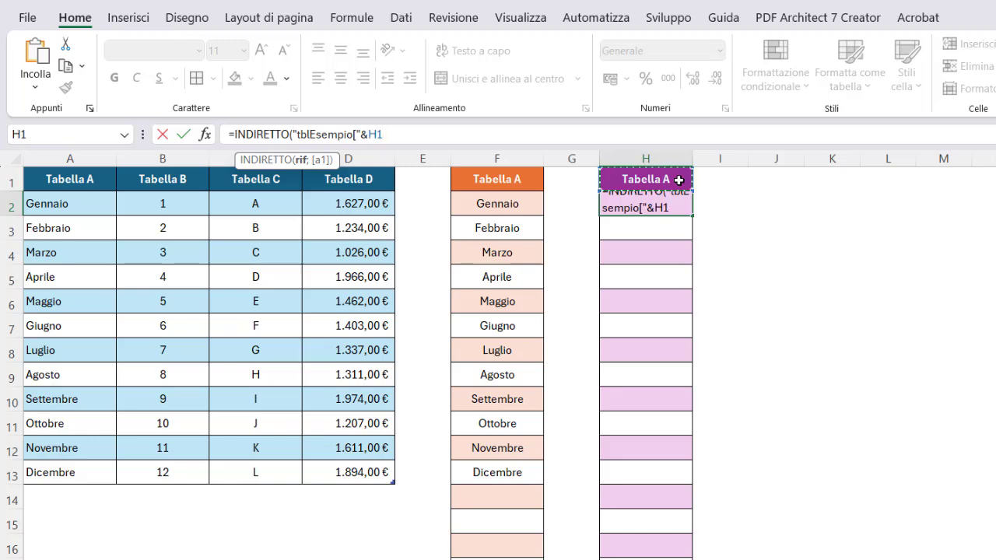
{"action": "type", "text": "&\"]\""}
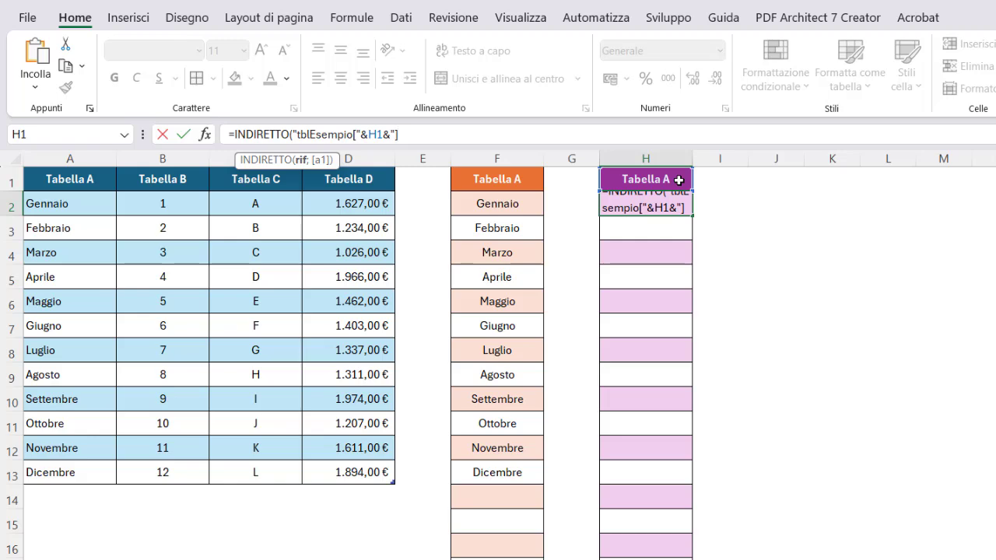
{"action": "type", "text": ")"}
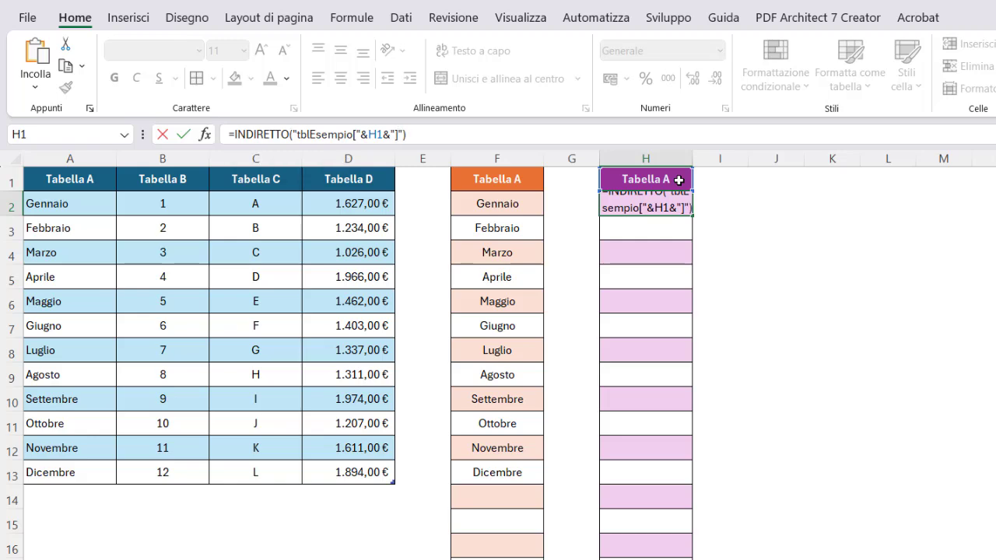
{"action": "key", "text": "Return"}
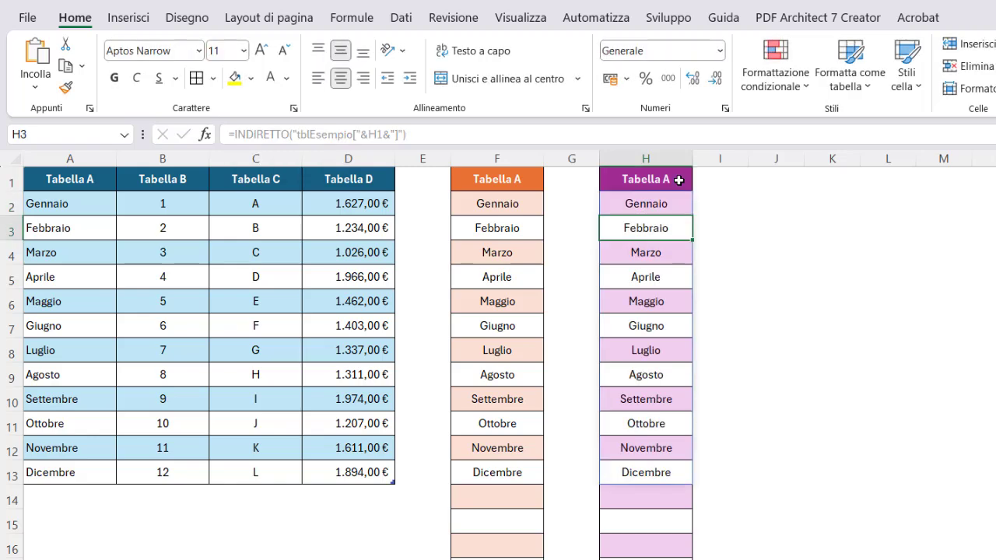
- Test the H column by choosing Tabella B and finally Tabella C in the H1 drop-down list
{"action": "left_click", "coordinate": [685, 179]}
{"action": "left_click", "coordinate": [702, 185]}
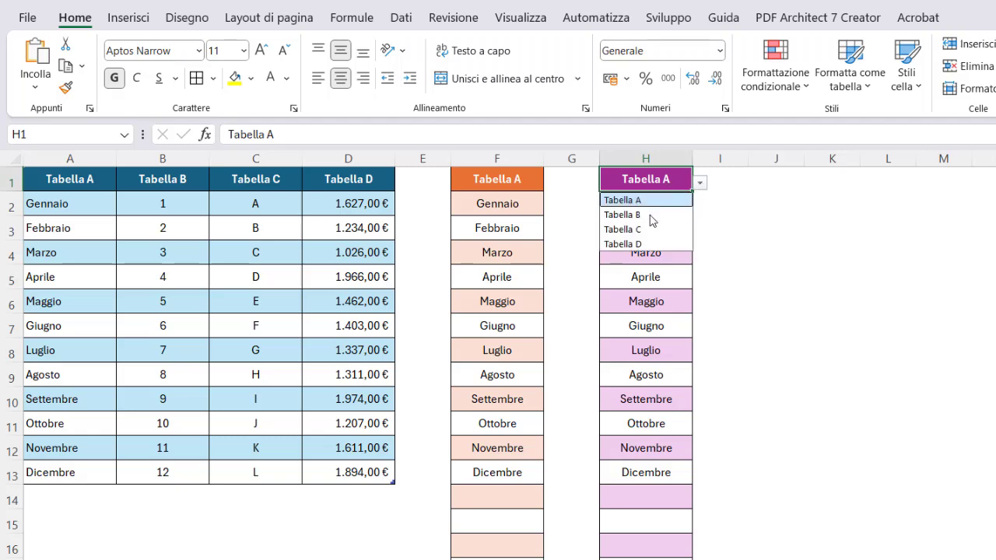
{"action": "left_click", "coordinate": [652, 214]}
{"action": "left_click", "coordinate": [702, 185]}
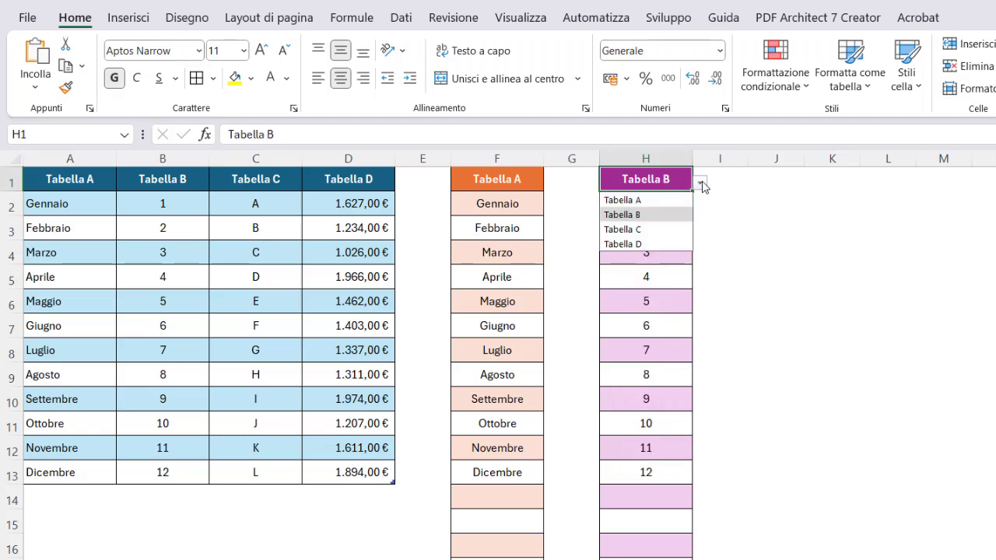
{"action": "left_click", "coordinate": [646, 230]}
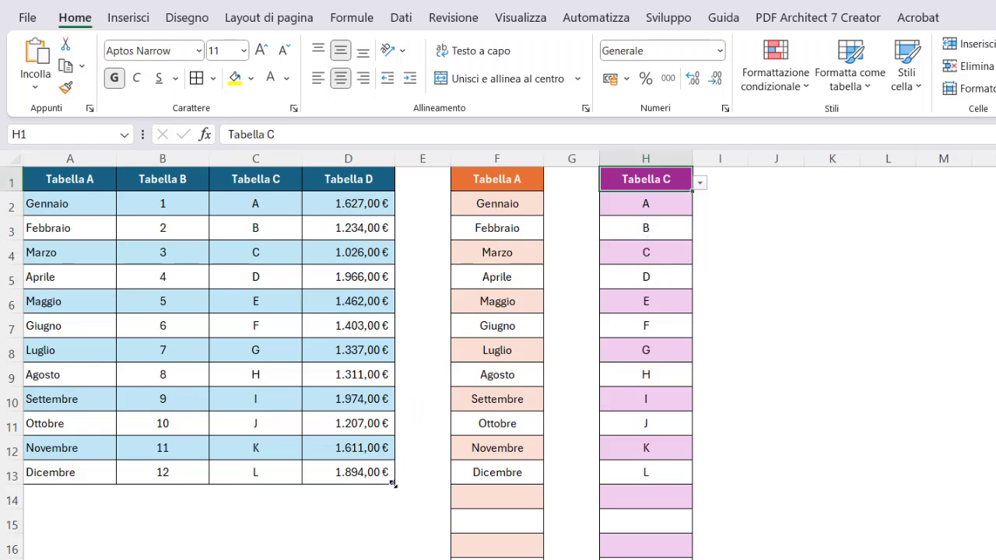
- Shrink the table tblEsempio to end at row 7, and extend it down to row 16
{"action": "left_click_drag", "start_coordinate": [393, 483], "coordinate": [413, 331]}
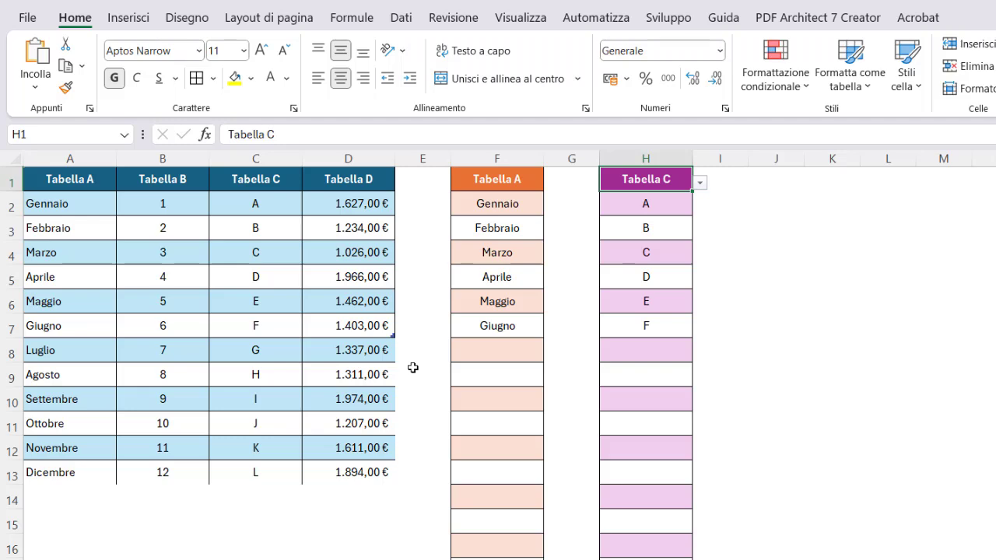
{"action": "left_click_drag", "start_coordinate": [395, 337], "coordinate": [389, 551]}
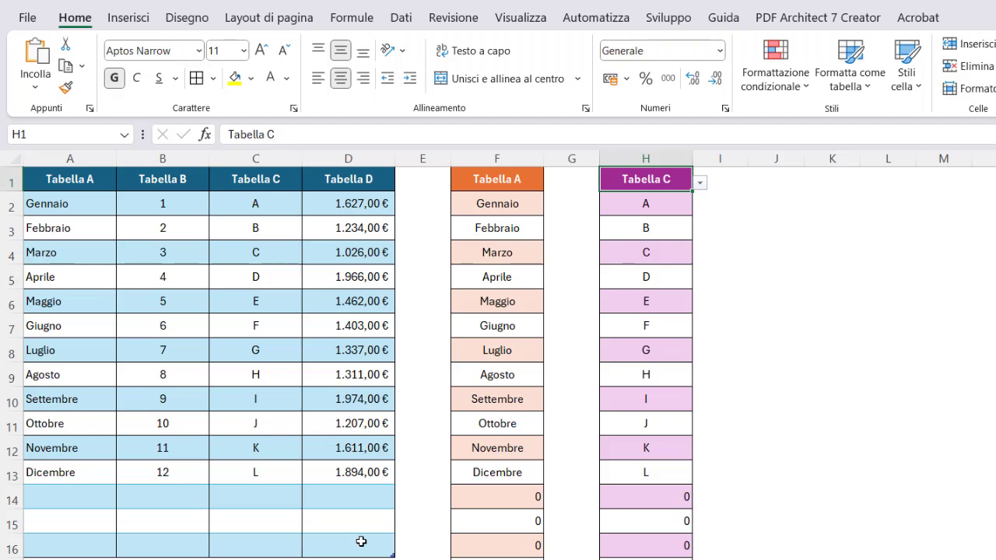
- Evaluate the INDIRETTO argument "tblEsempio["&H1&"]" inside the H2 formula, and undo the evaluation to keep the original formula
{"action": "left_click", "coordinate": [673, 202]}
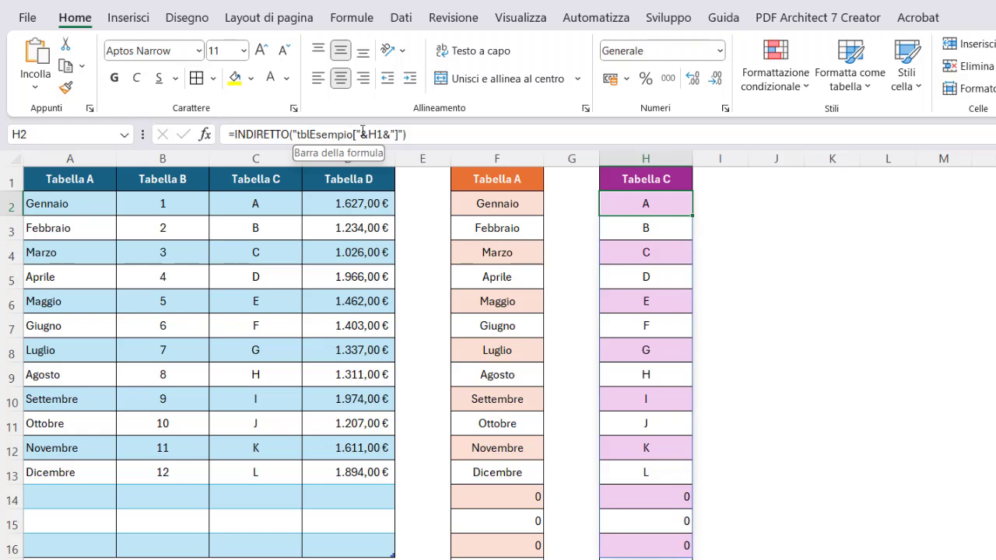
{"action": "left_click", "coordinate": [362, 134]}
{"action": "left_click_drag", "start_coordinate": [362, 133], "coordinate": [368, 133]}
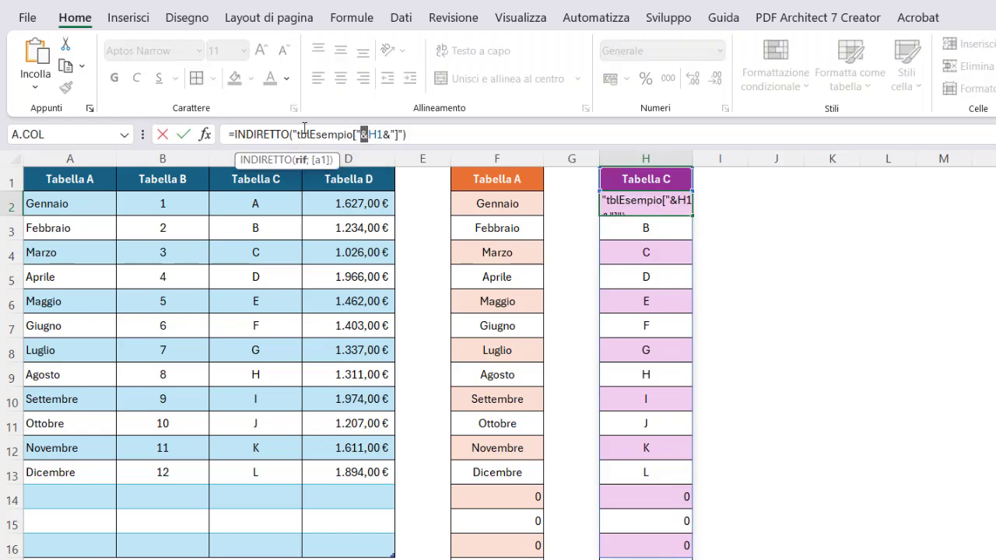
{"action": "left_click_drag", "start_coordinate": [294, 134], "coordinate": [382, 132]}
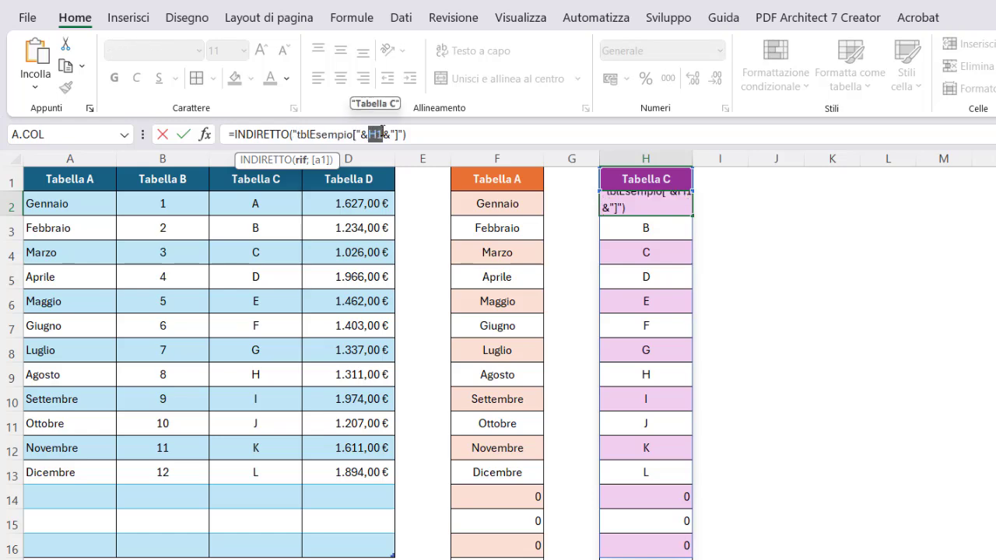
{"action": "left_click_drag", "start_coordinate": [294, 134], "coordinate": [404, 134]}
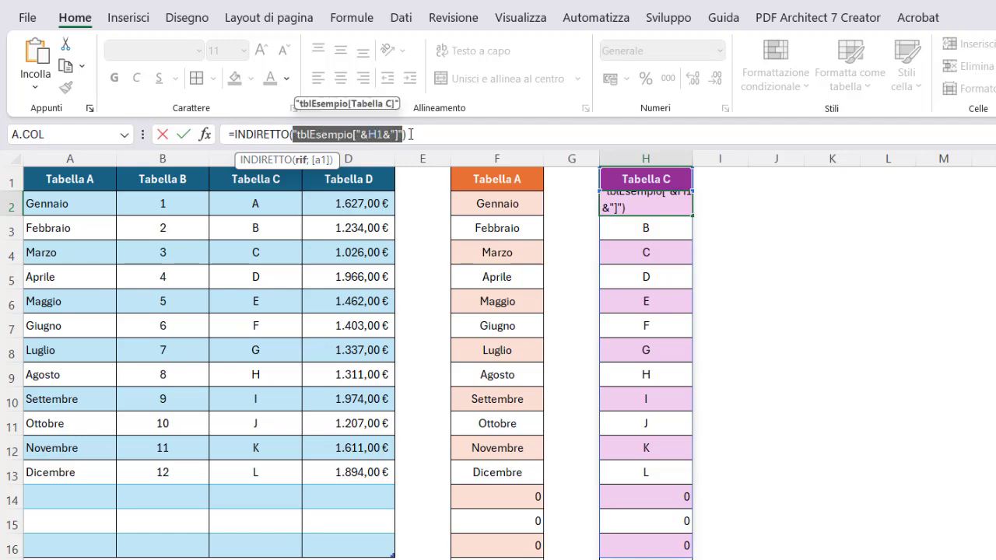
{"action": "key", "text": "F9"}
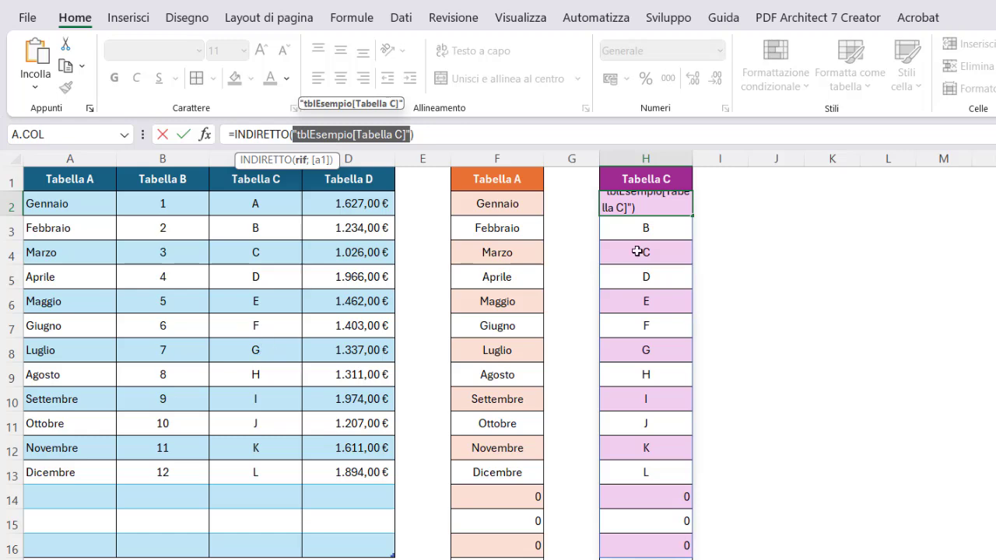
{"action": "key", "text": "ctrl+z"}
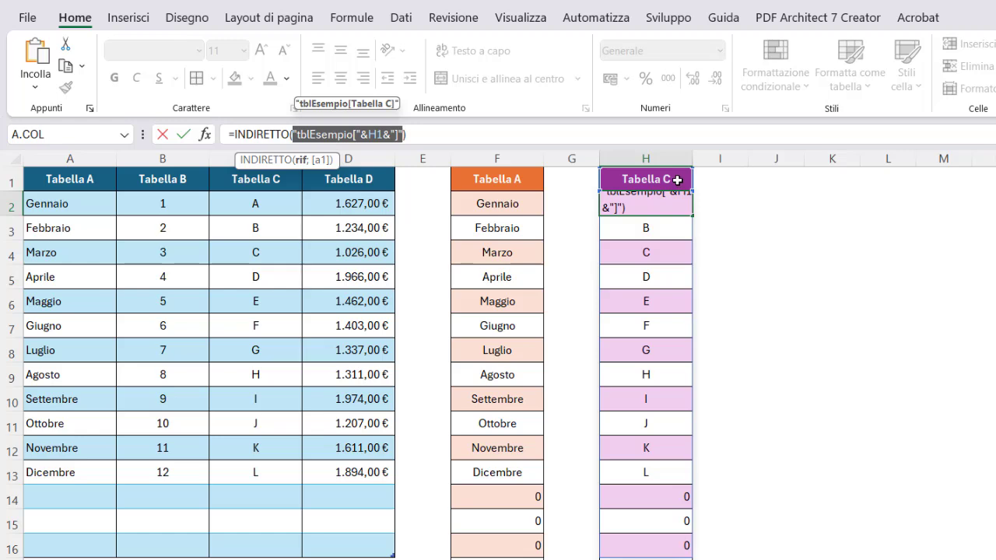
{"action": "key", "text": "Return"}
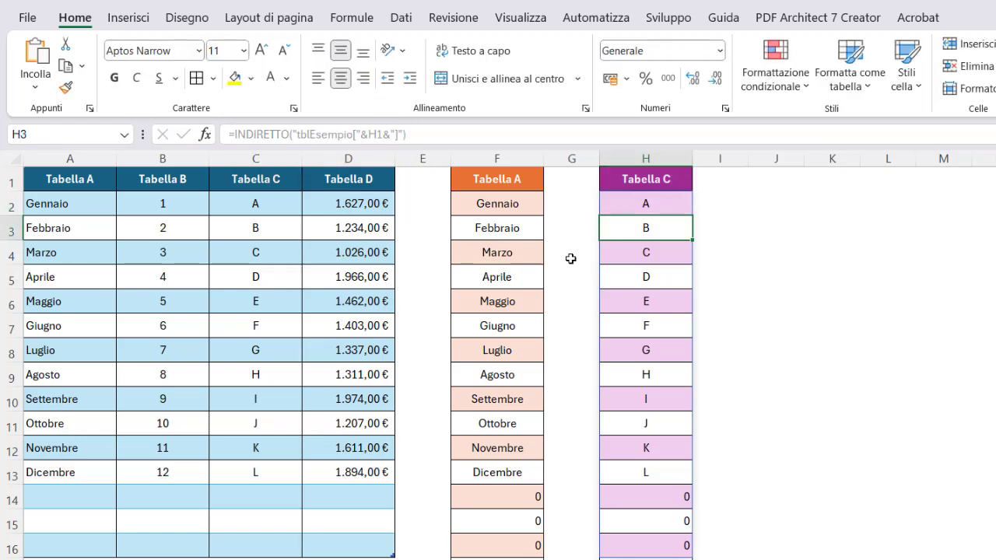
- Resize the table tblEsempio so that it ends at row 13 again
{"action": "left_click_drag", "start_coordinate": [393, 556], "coordinate": [395, 476]}
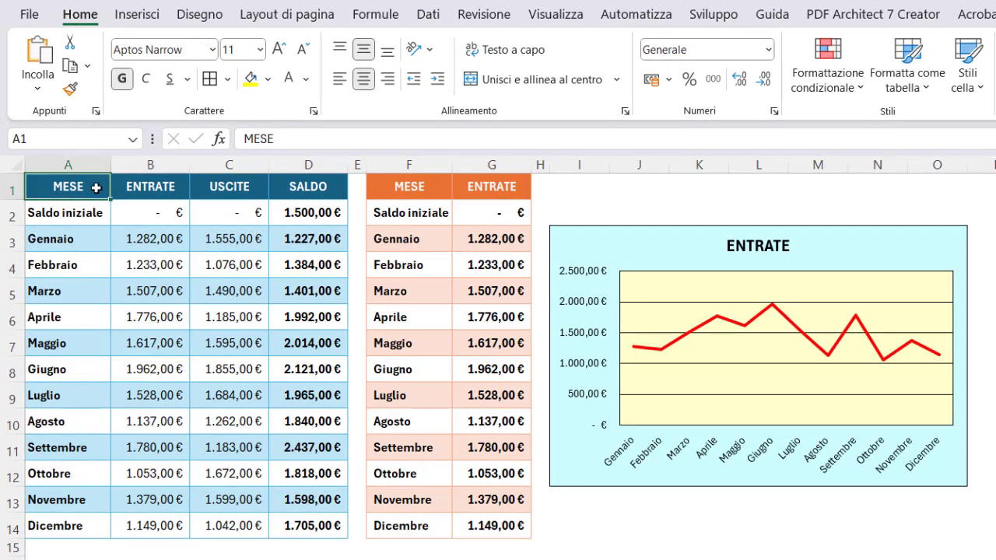
- On the sheet with the ENTRATE chart, examine the ENTRATE, USCITE and SALDO headers and the months in A3:A14
{"action": "left_click", "coordinate": [146, 189]}
{"action": "left_click", "coordinate": [254, 189]}
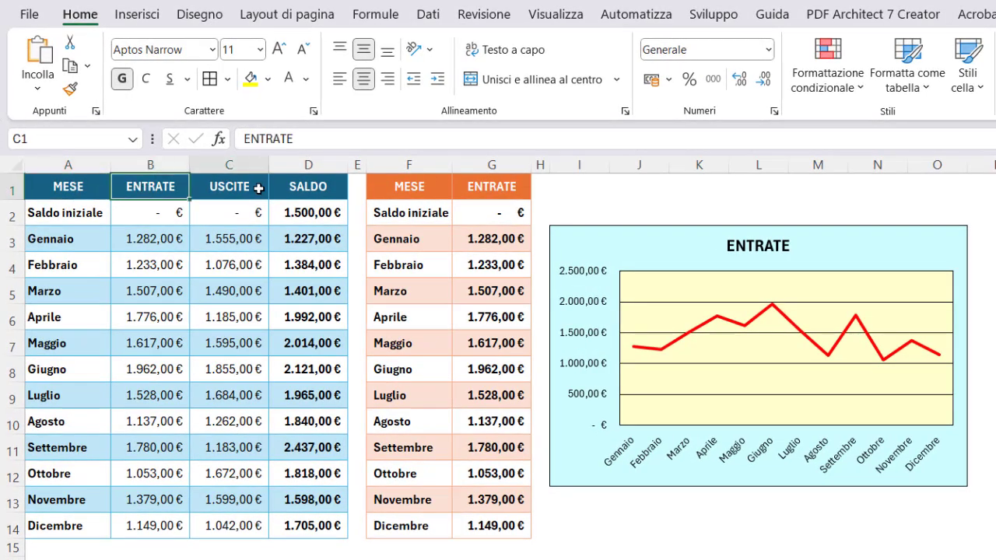
{"action": "left_click", "coordinate": [325, 187]}
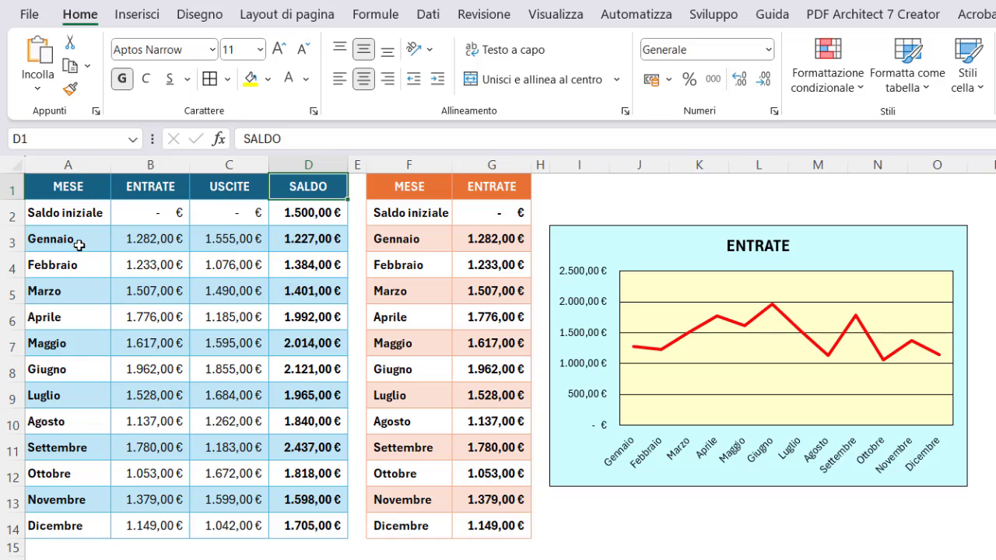
{"action": "left_click_drag", "start_coordinate": [77, 241], "coordinate": [67, 525]}
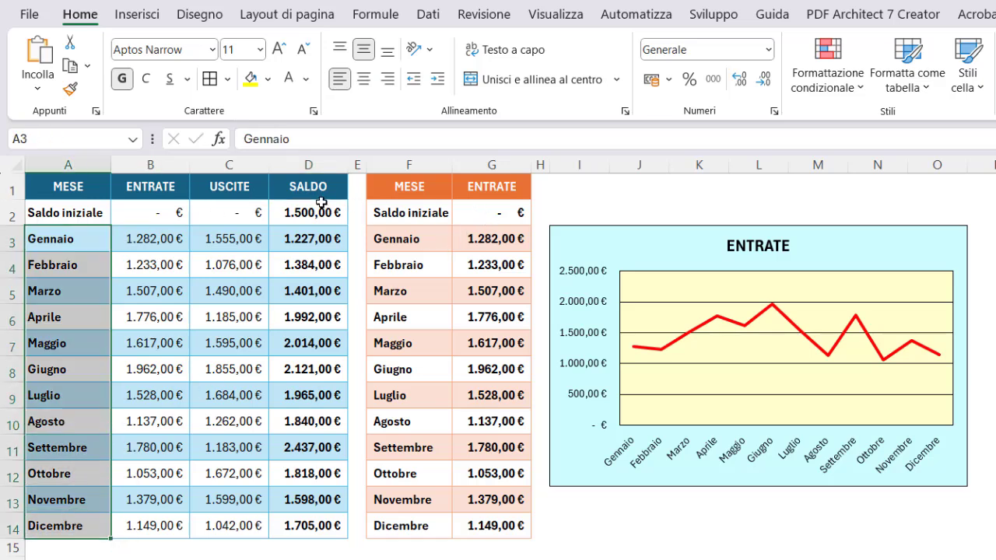
{"action": "left_click", "coordinate": [173, 186]}
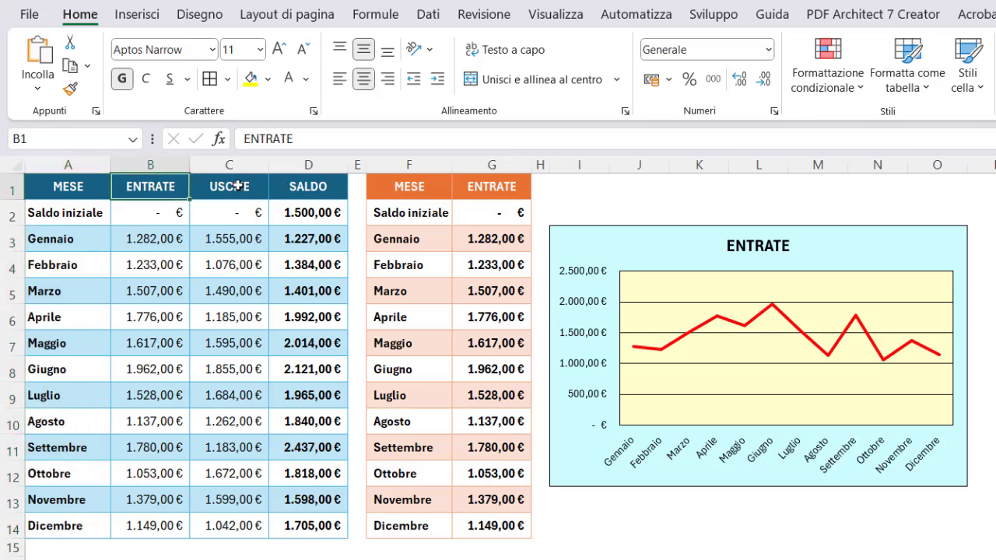
- Examine the USCITE and SALDO headers, and go to the named ranges ENTRATE and SALDO to check which cells they cover
{"action": "left_click", "coordinate": [252, 186]}
{"action": "left_click", "coordinate": [334, 186]}
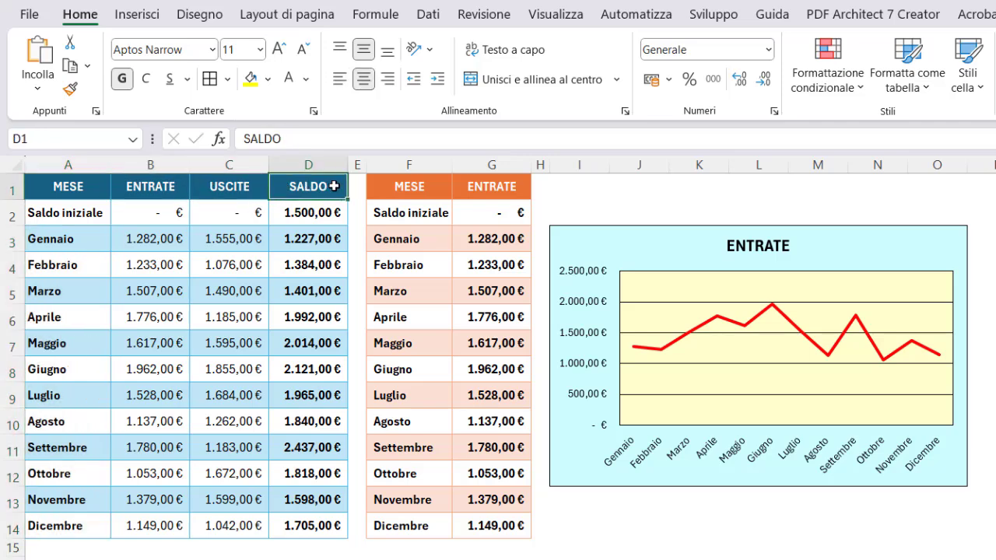
{"action": "left_click", "coordinate": [133, 138]}
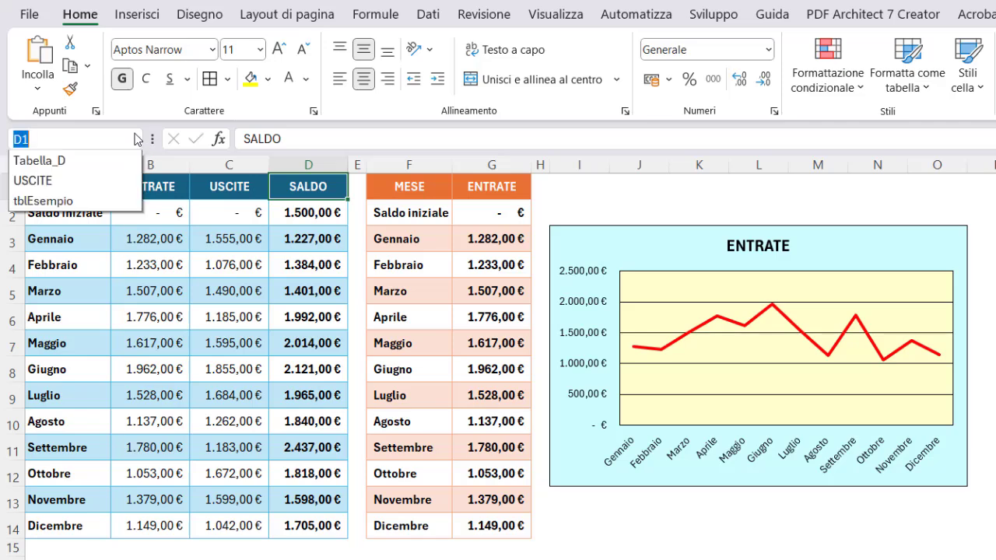
{"action": "left_click", "coordinate": [67, 159]}
{"action": "left_click", "coordinate": [133, 138]}
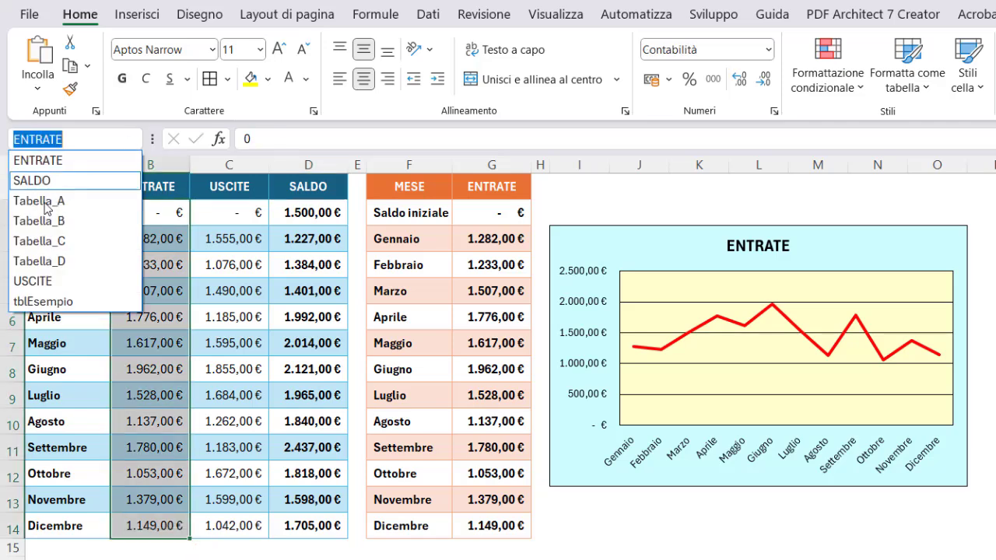
{"action": "left_click", "coordinate": [41, 181]}
{"action": "left_click", "coordinate": [242, 187]}
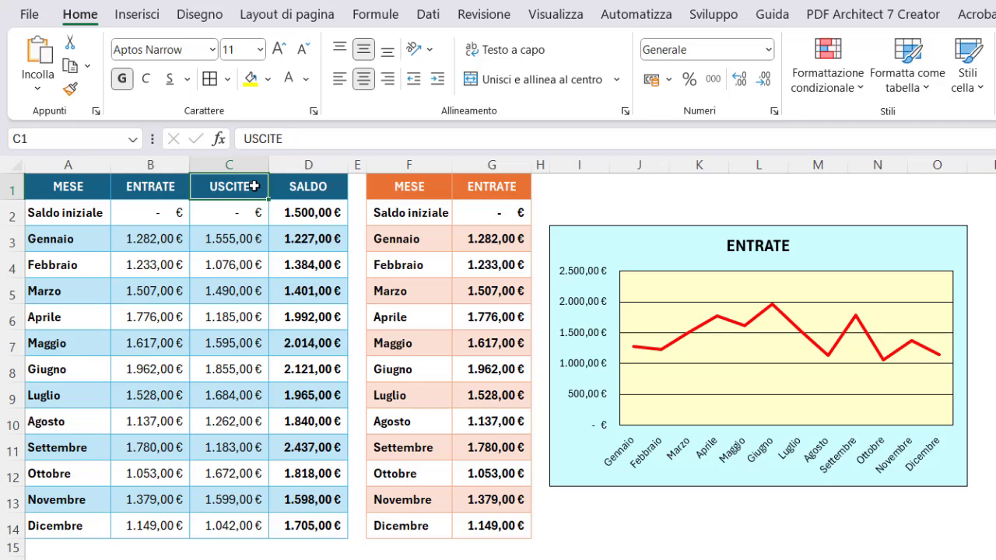
- Switch the header in G1 to USCITE and again to SALDO to test the dynamic column and chart
{"action": "left_click", "coordinate": [498, 188]}
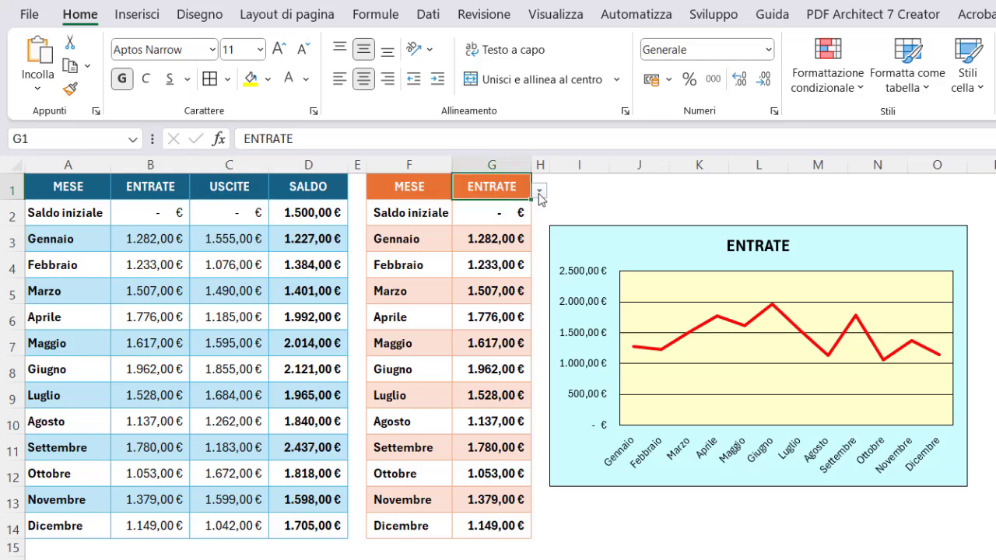
{"action": "left_click", "coordinate": [539, 191]}
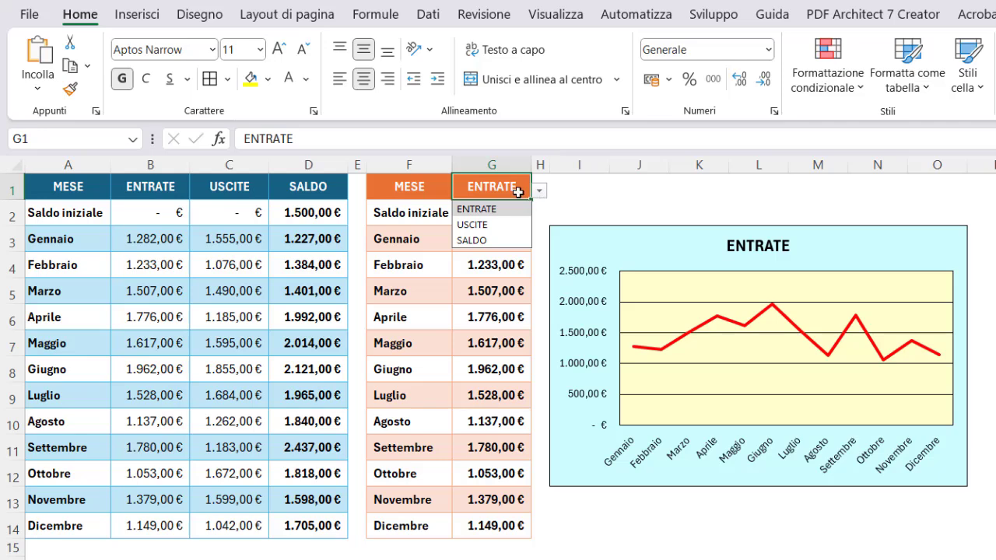
{"action": "left_click", "coordinate": [495, 224]}
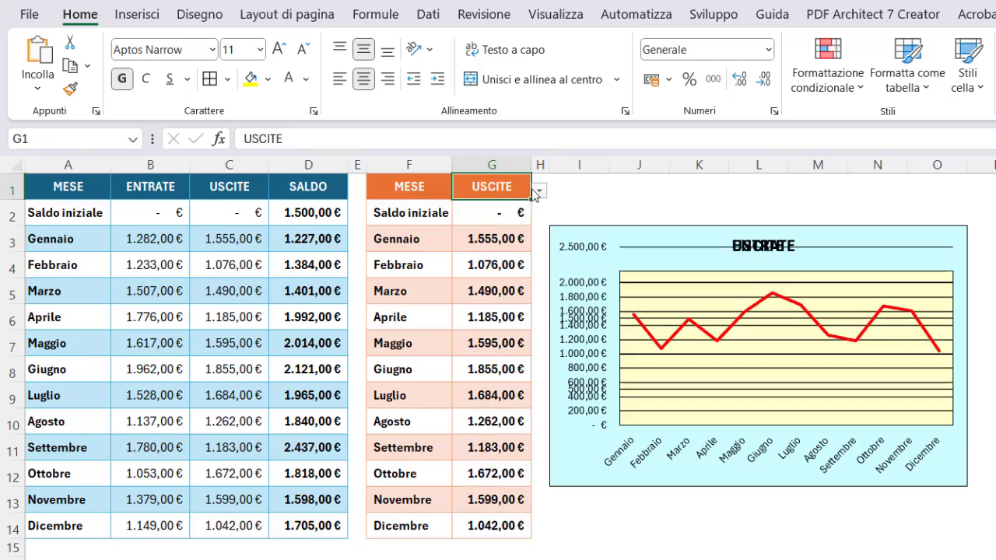
{"action": "left_click", "coordinate": [539, 192]}
{"action": "left_click", "coordinate": [484, 239]}
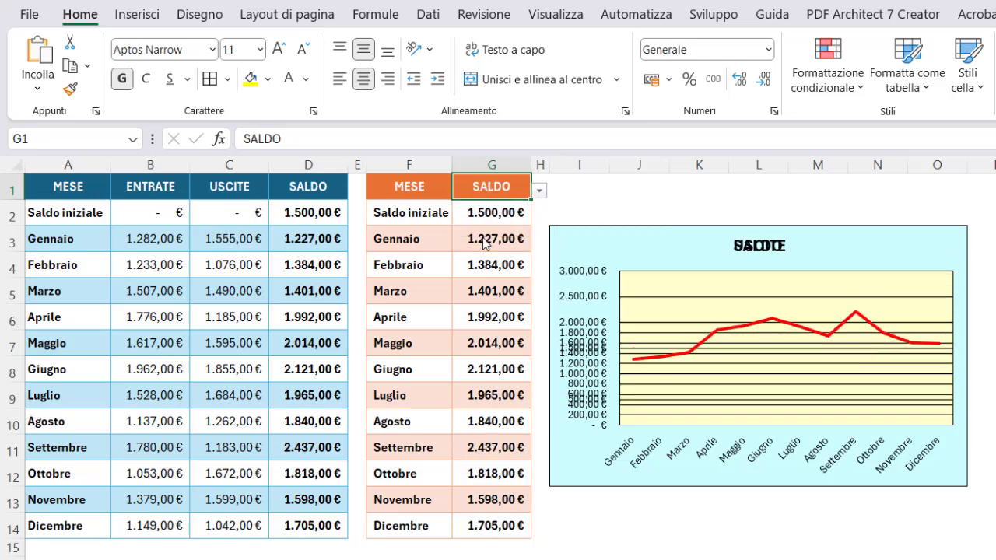
- Inspect the INDIRETTO formula in G2 and its range G2:G14, and switch the G1 header to ENTRATE
{"action": "left_click", "coordinate": [490, 216]}
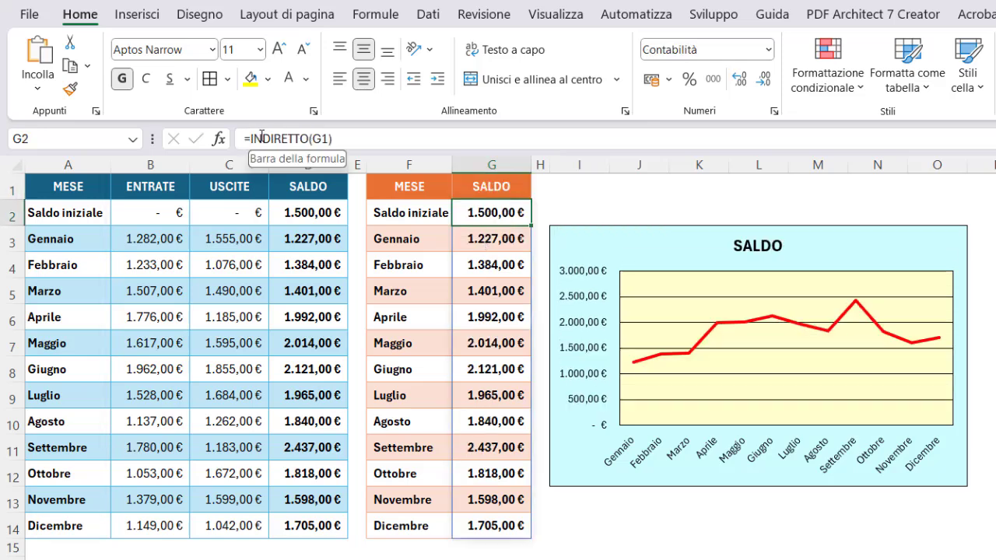
{"action": "left_click_drag", "start_coordinate": [477, 211], "coordinate": [472, 526]}
{"action": "left_click", "coordinate": [491, 187]}
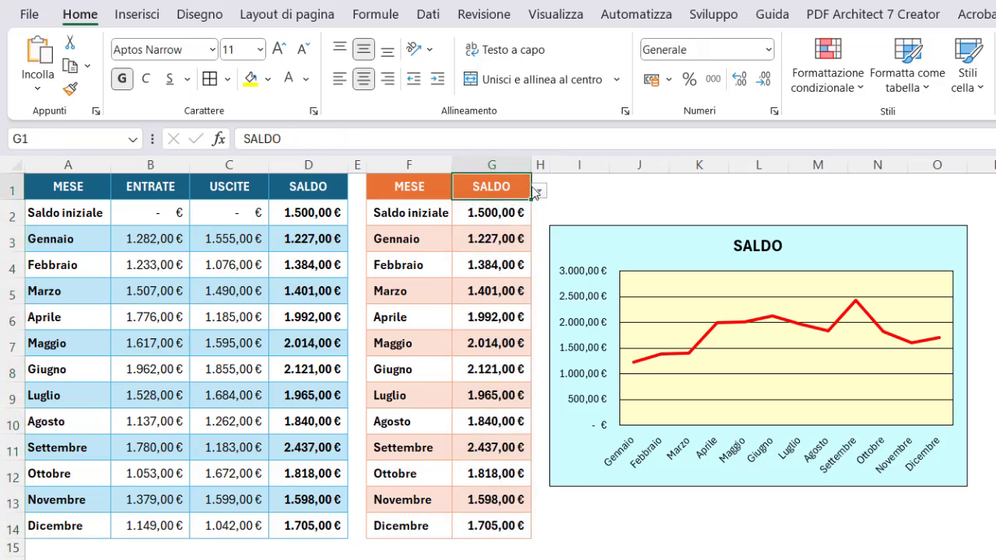
{"action": "left_click", "coordinate": [538, 192]}
{"action": "left_click", "coordinate": [507, 210]}
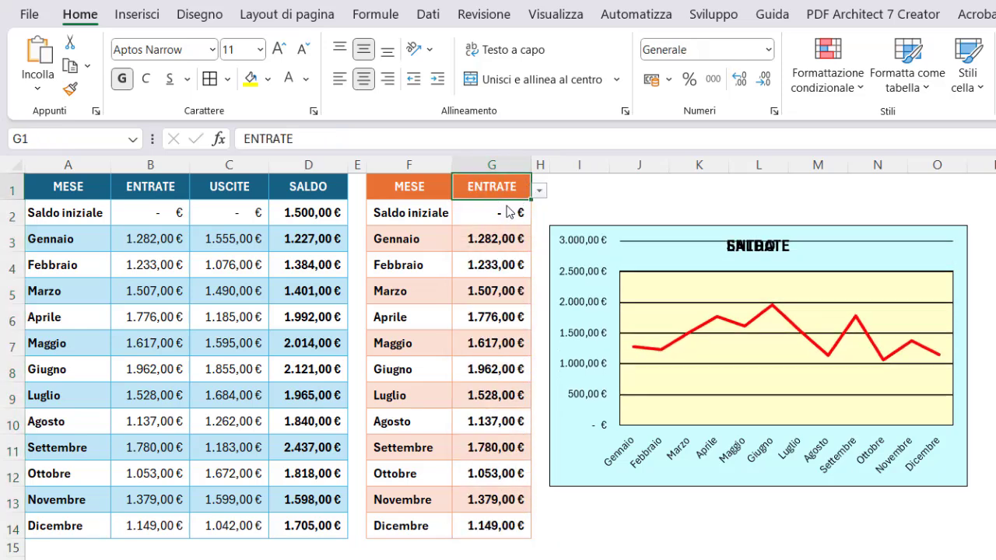
- Review the chart's source range F1:G14, and choose USCITE as the header in G1
{"action": "left_click", "coordinate": [452, 187]}
{"action": "left_click_drag", "start_coordinate": [453, 187], "coordinate": [473, 524]}
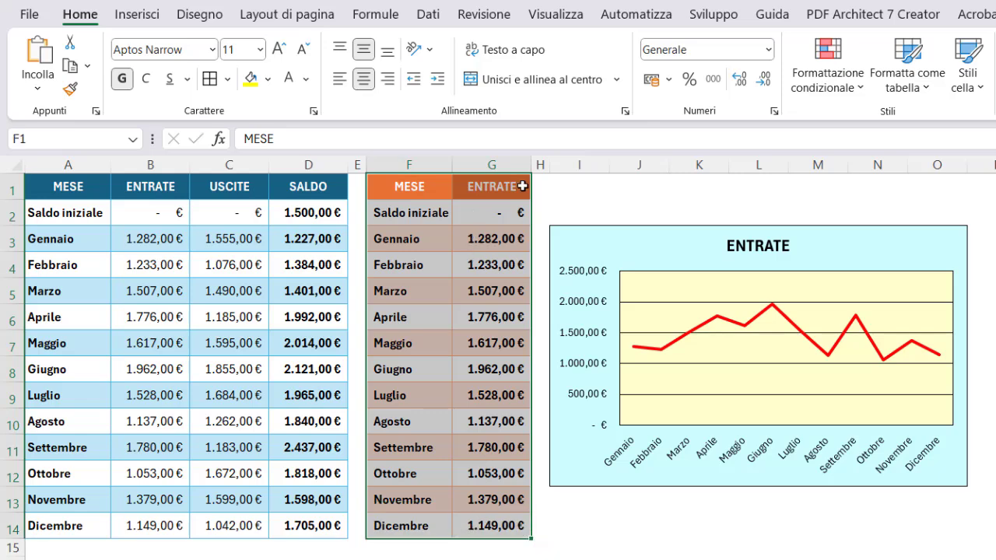
{"action": "left_click", "coordinate": [522, 186]}
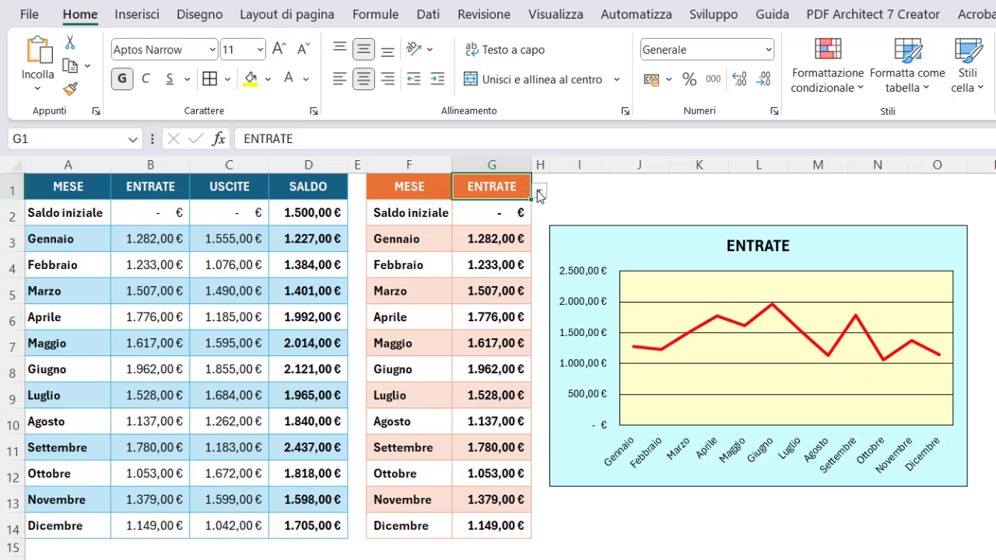
{"action": "left_click", "coordinate": [538, 190]}
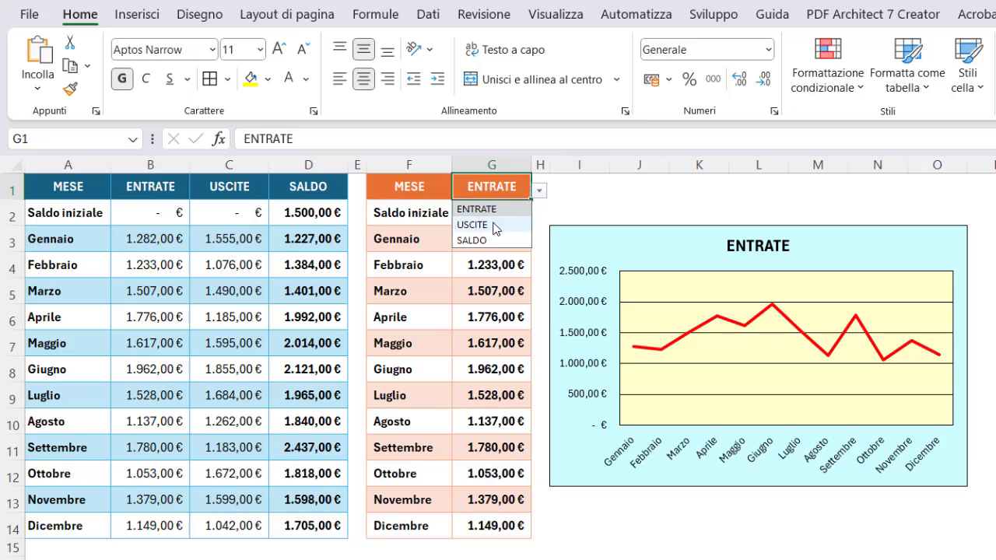
{"action": "left_click", "coordinate": [472, 225]}
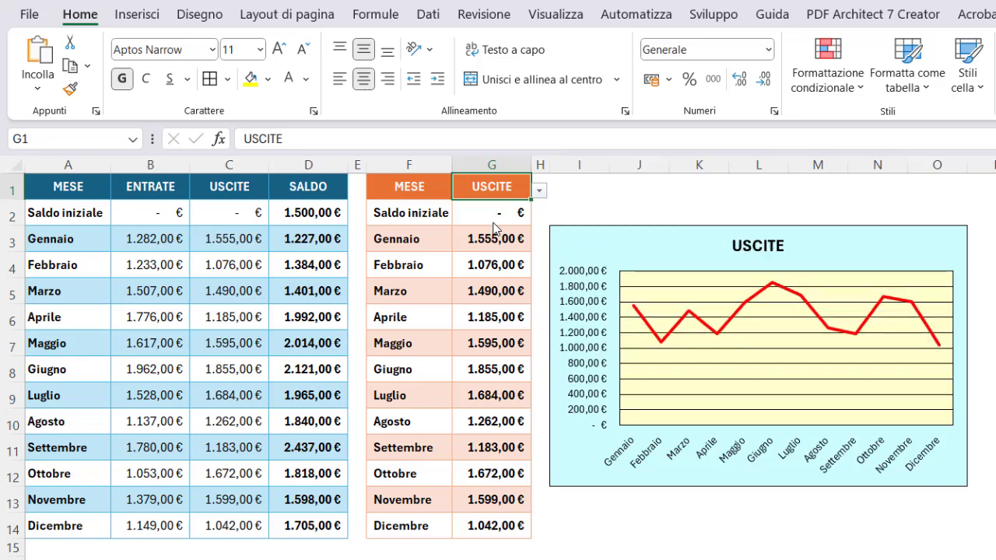
{"action": "left_click", "coordinate": [518, 187]}
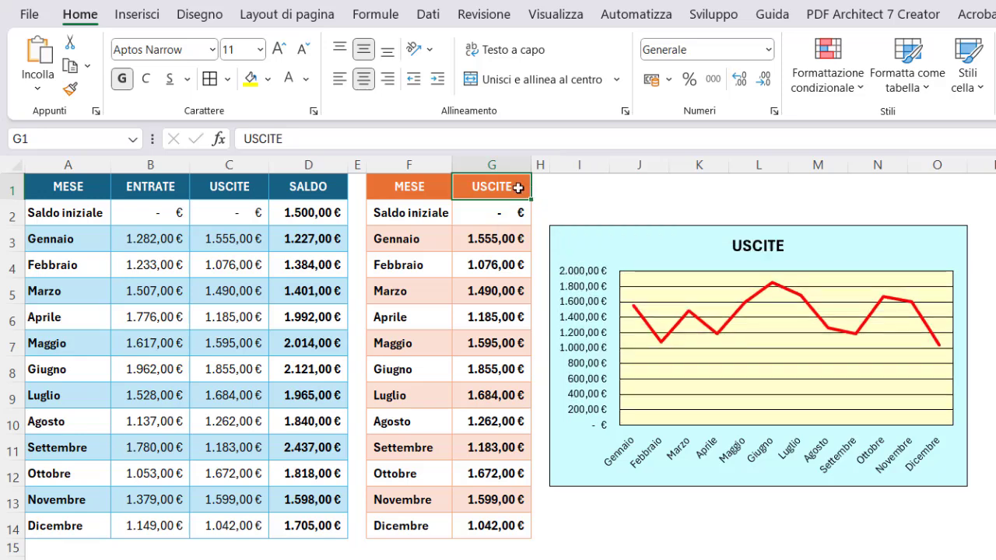